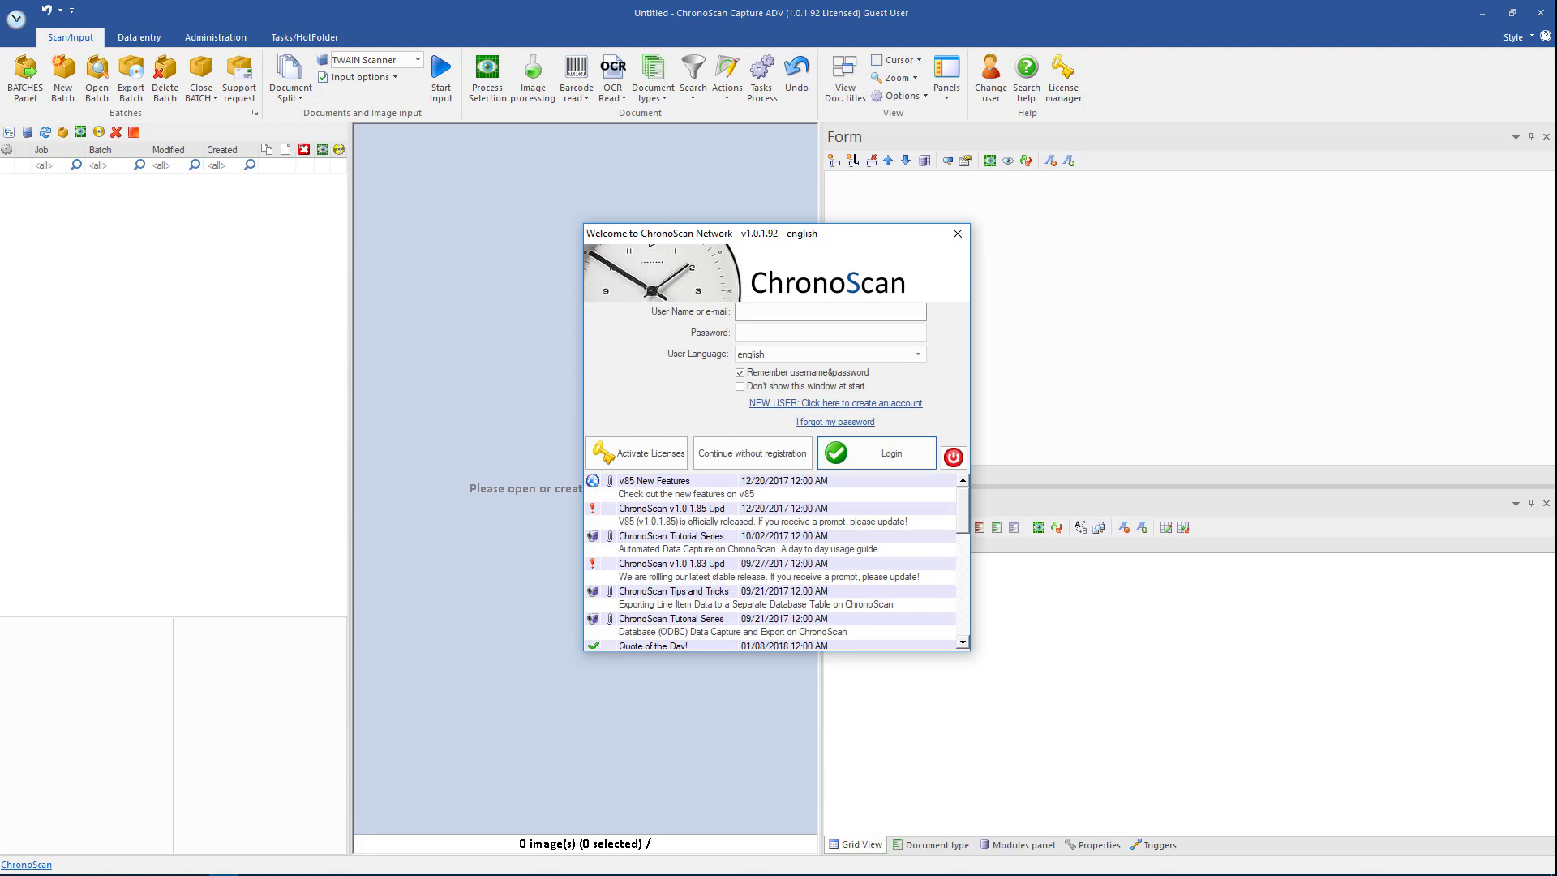
Continue without registration, open BatchName_1 and review the first invoice and Document 5's captured fields
click(734, 445)
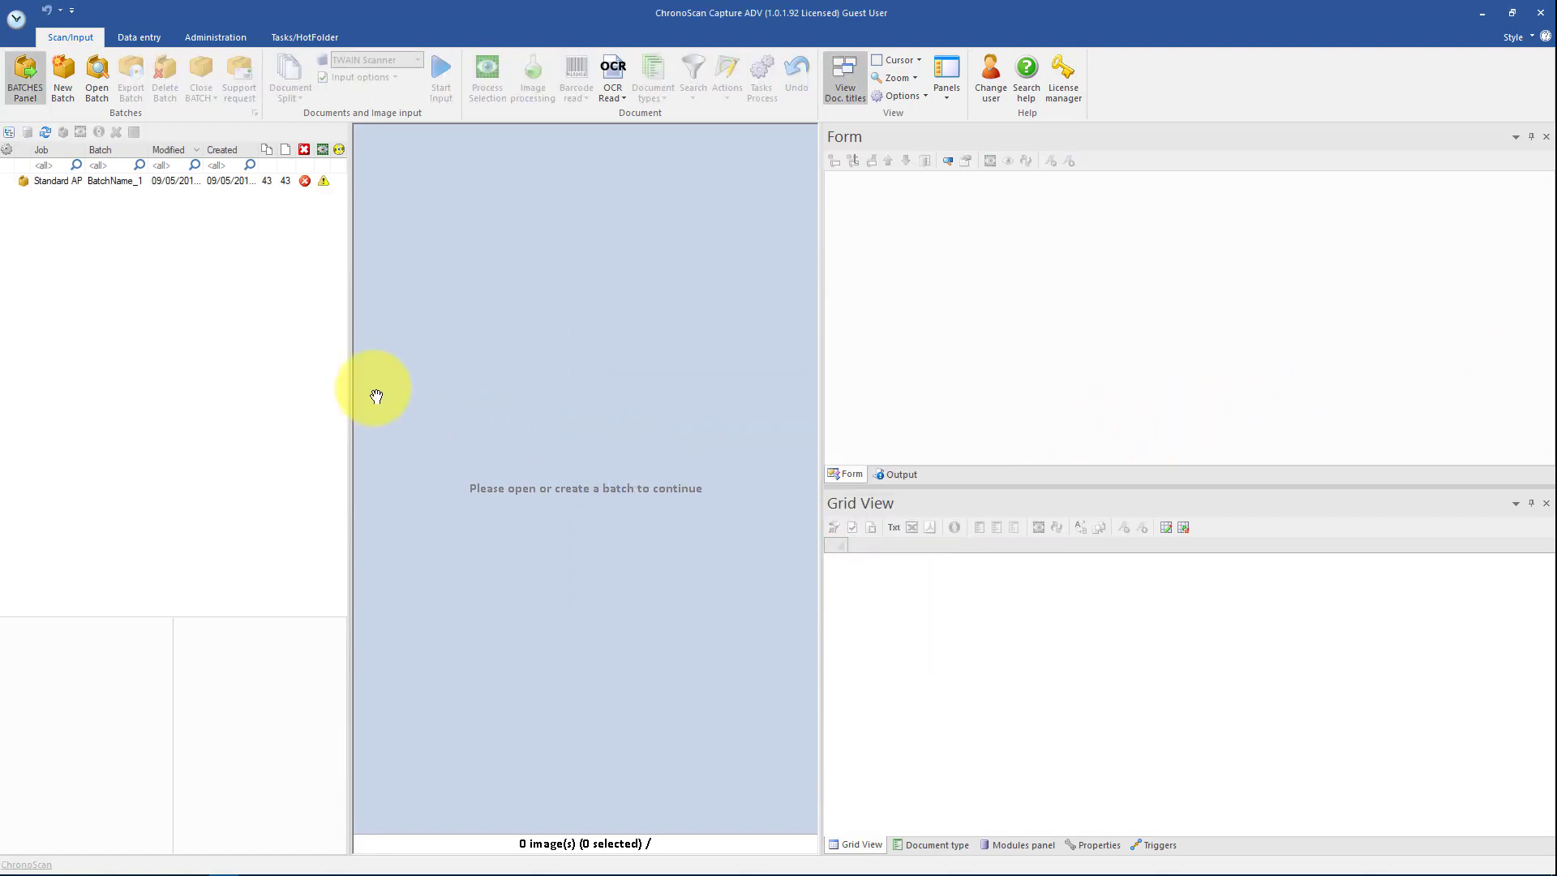
double_click(70, 183)
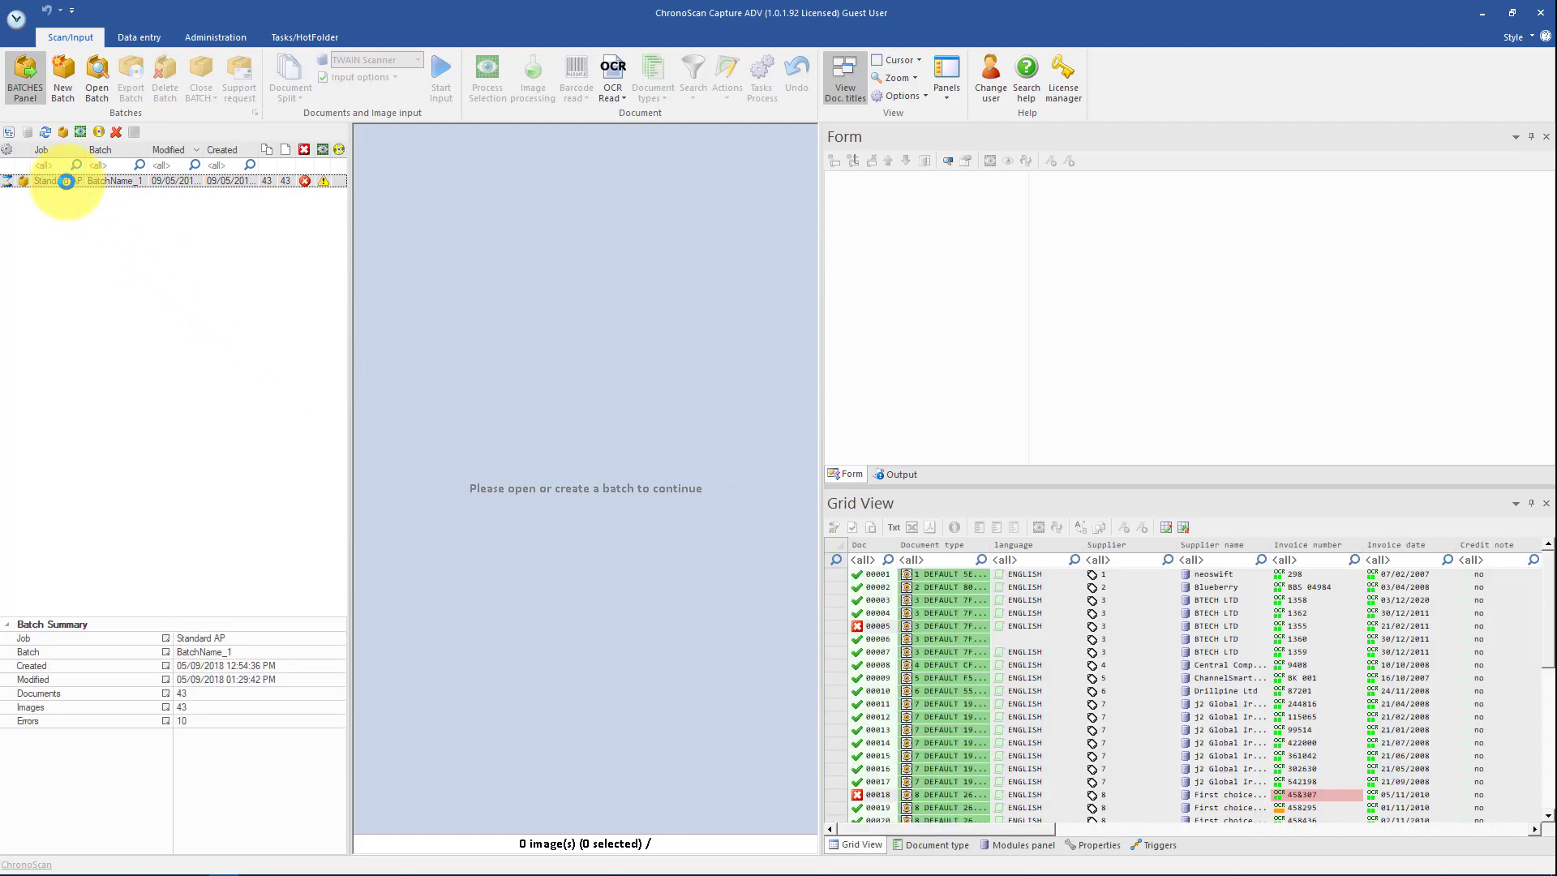
click(437, 280)
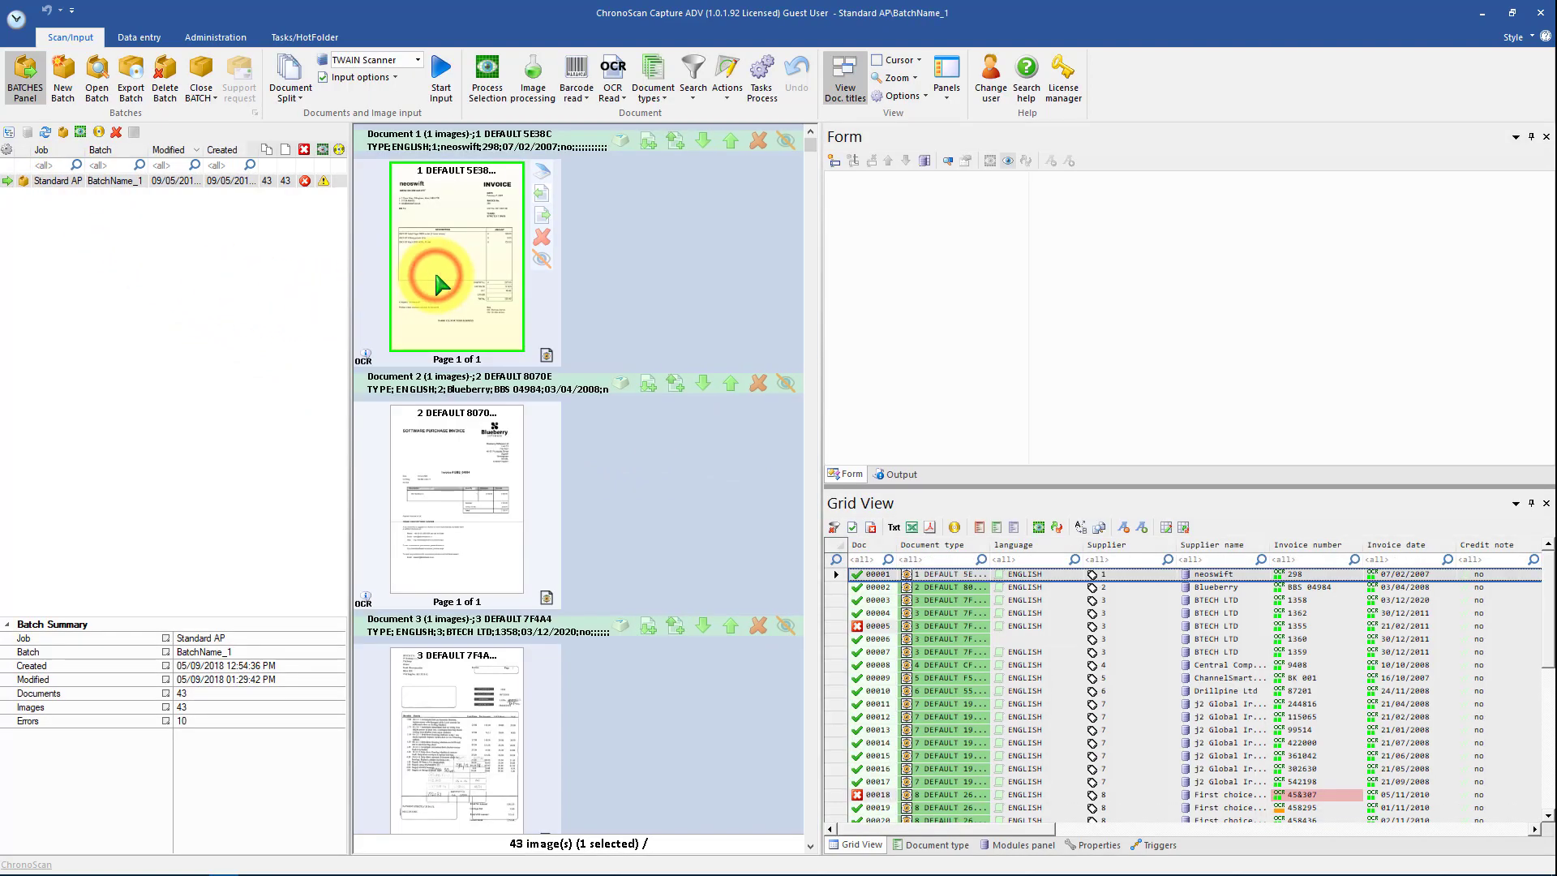
scroll(440, 287, down, 3)
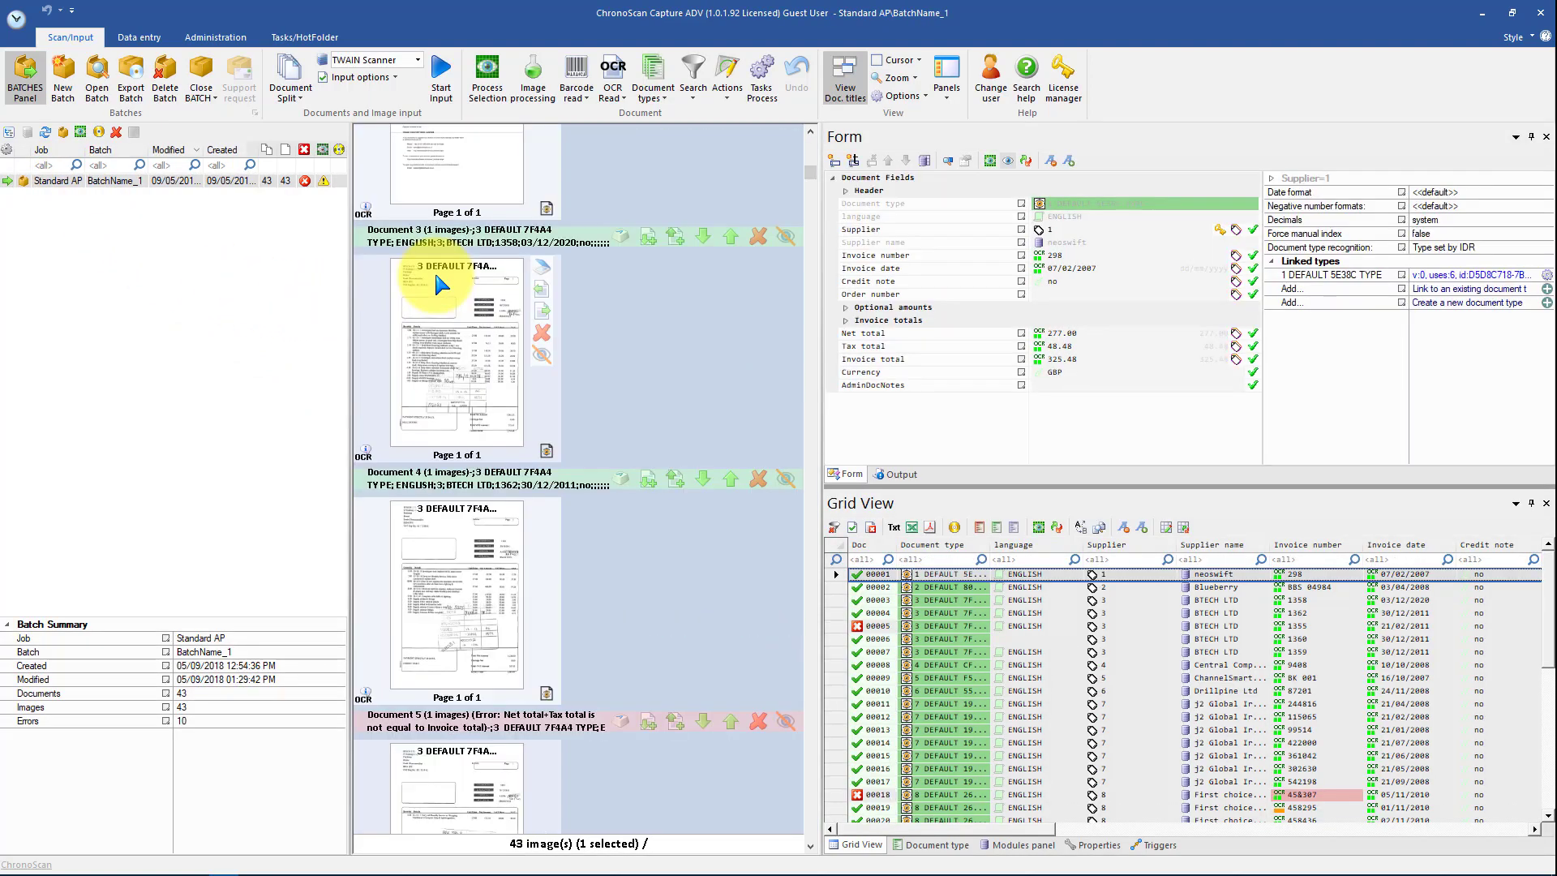
scroll(441, 286, down, 3)
click(451, 416)
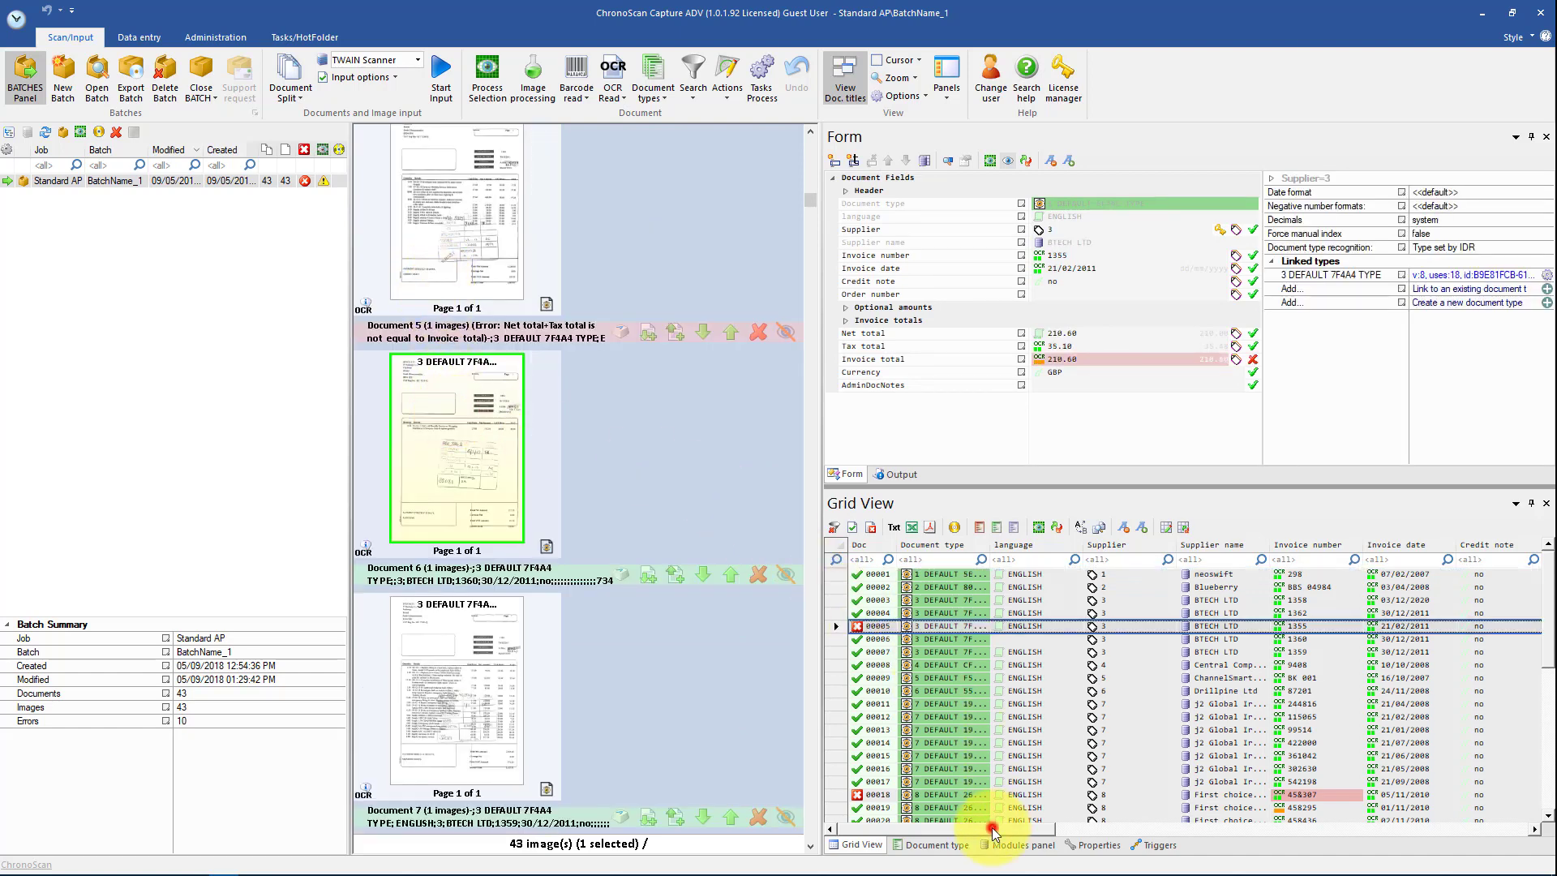
drag(992, 830, 1510, 852)
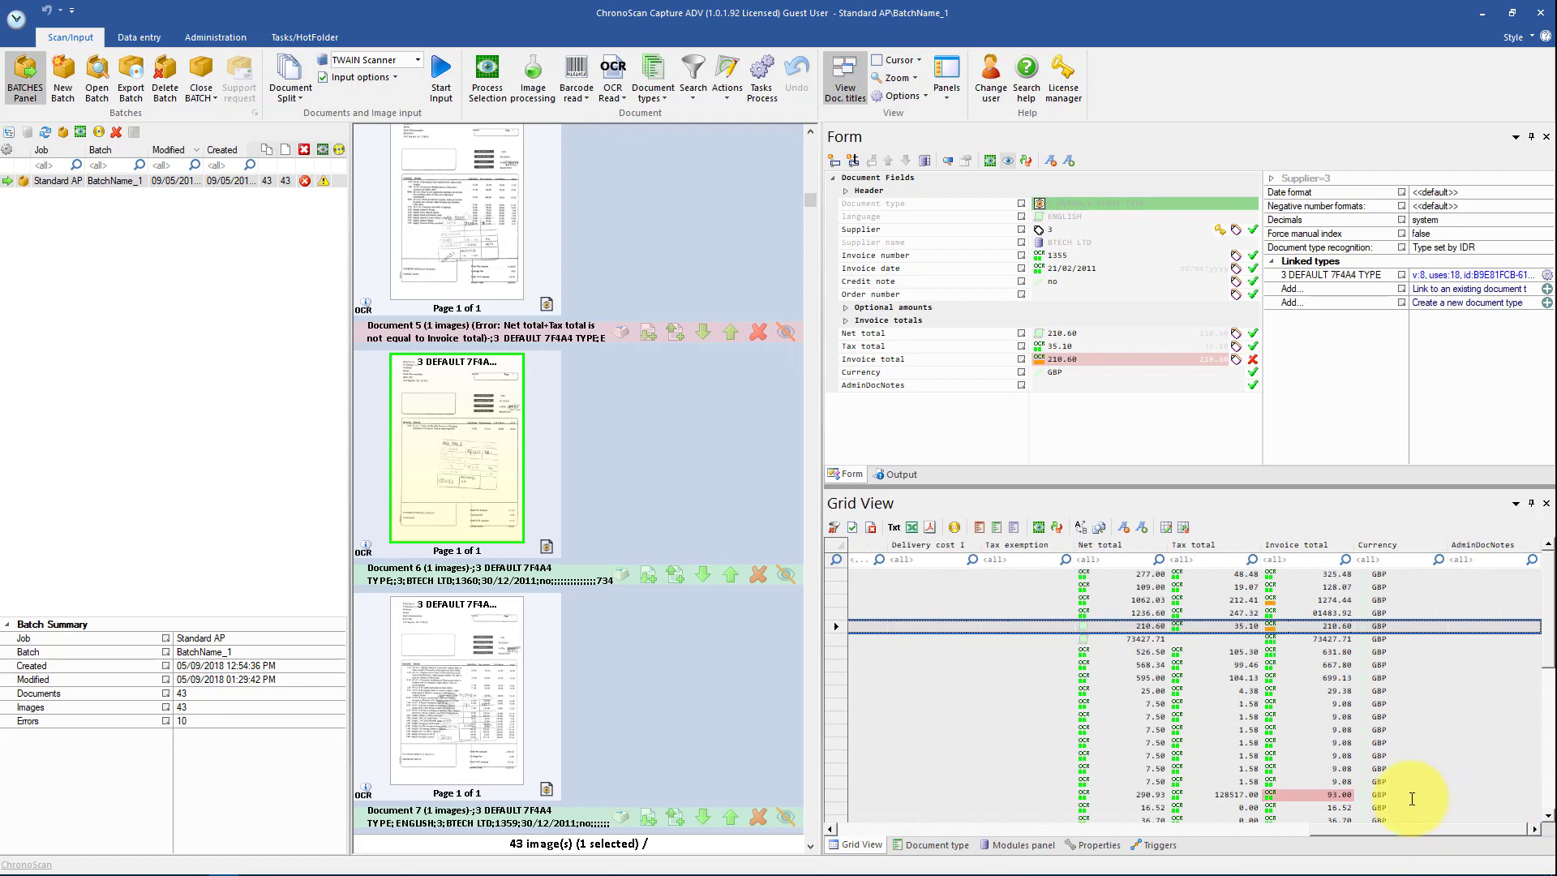
mouse_move(1411, 828)
mouse_down()
mouse_move(1239, 847)
mouse_move(996, 833)
mouse_up()
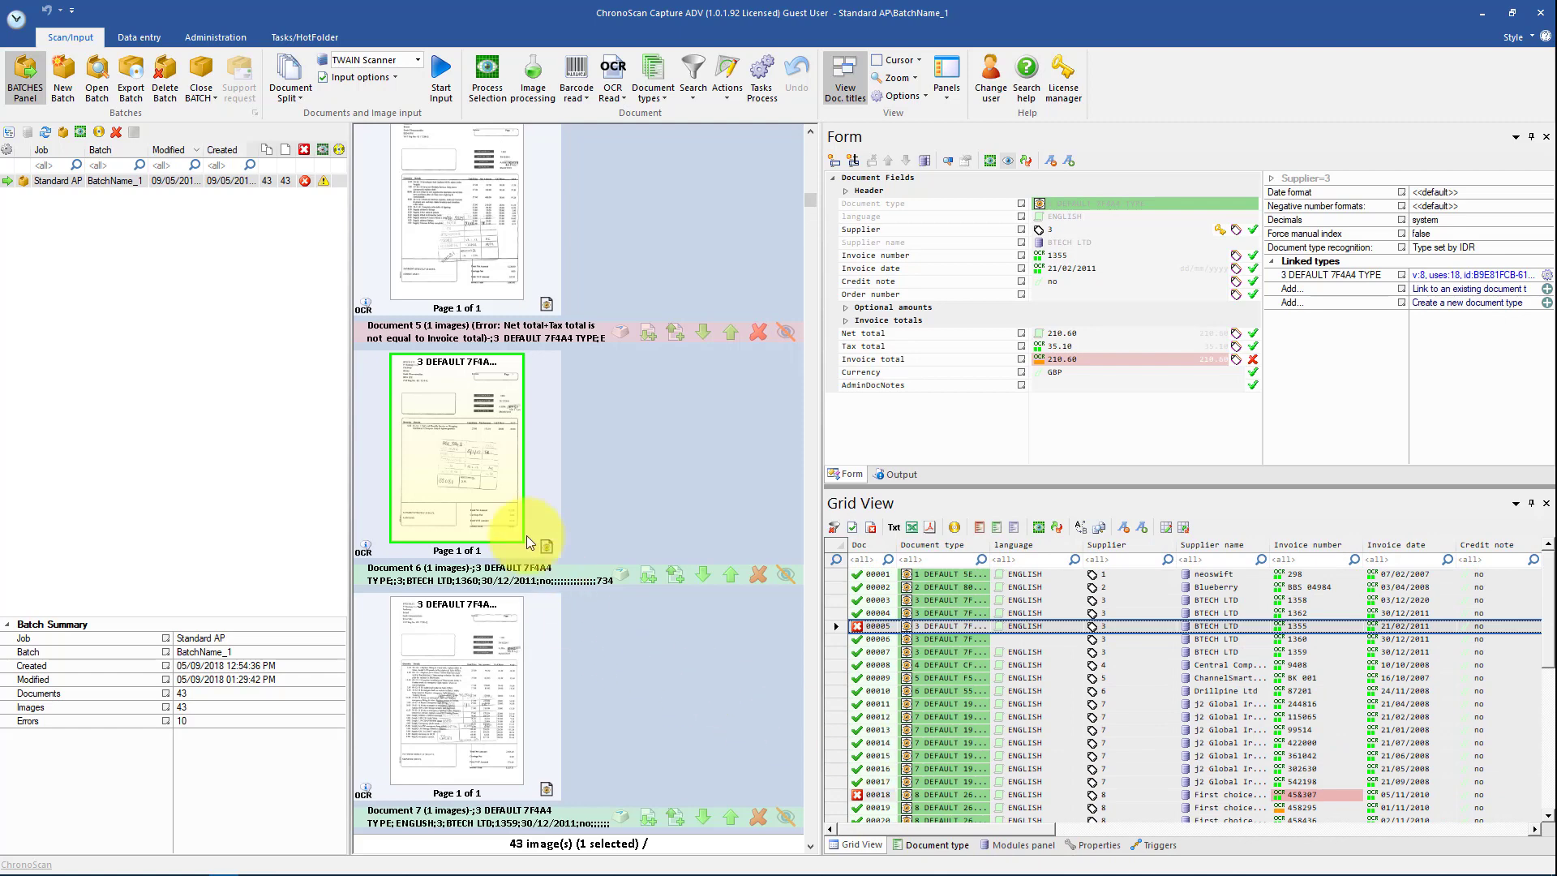
Reach Masterkey administration through Document types > Advanced options
click(648, 82)
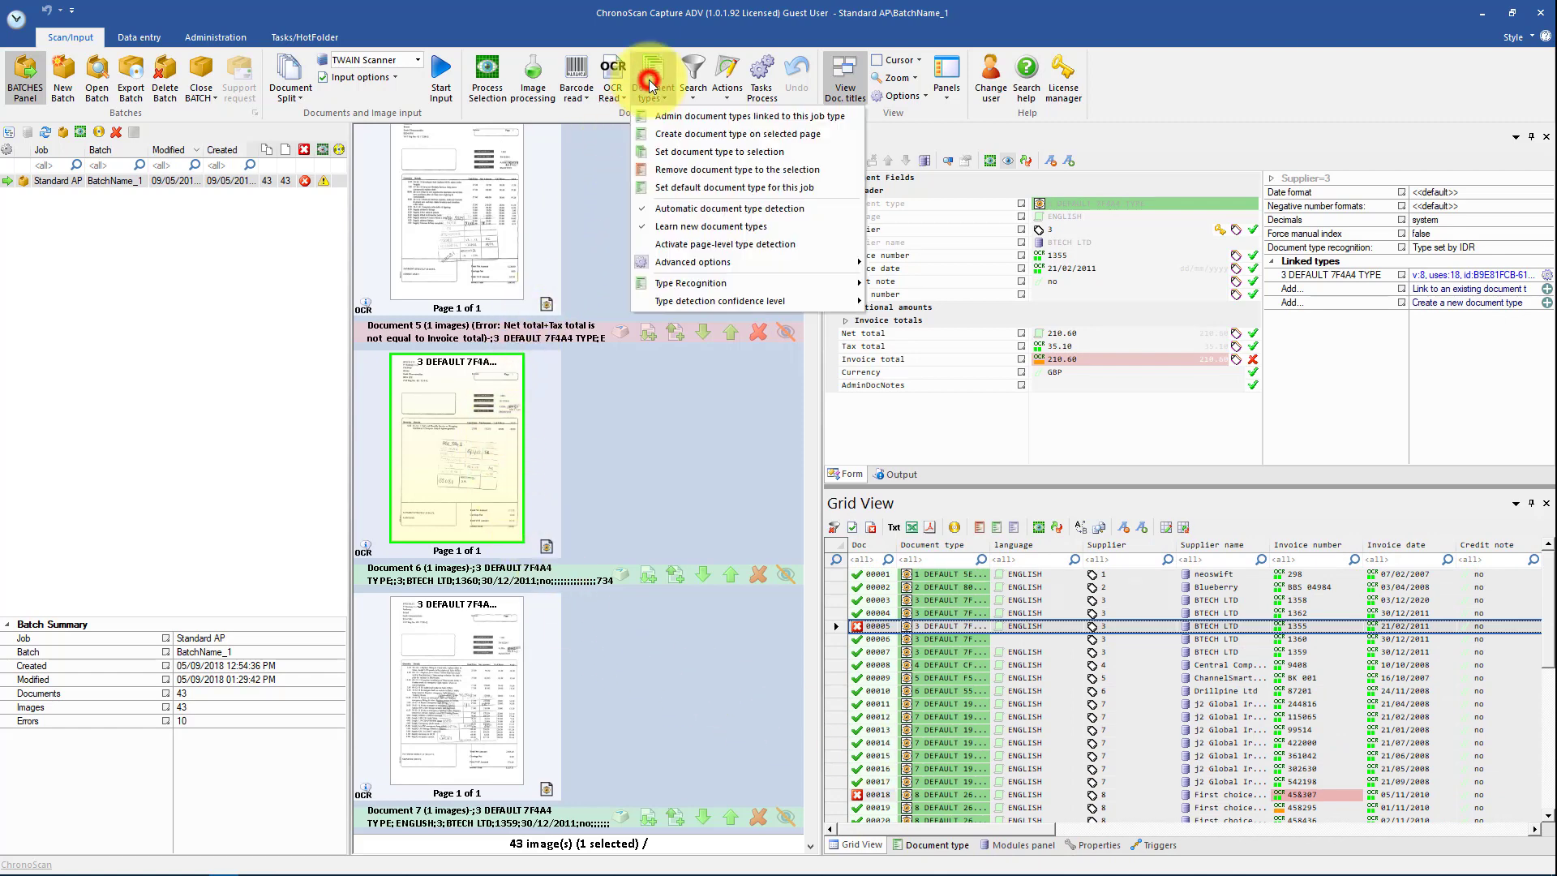
mouse_move(693, 261)
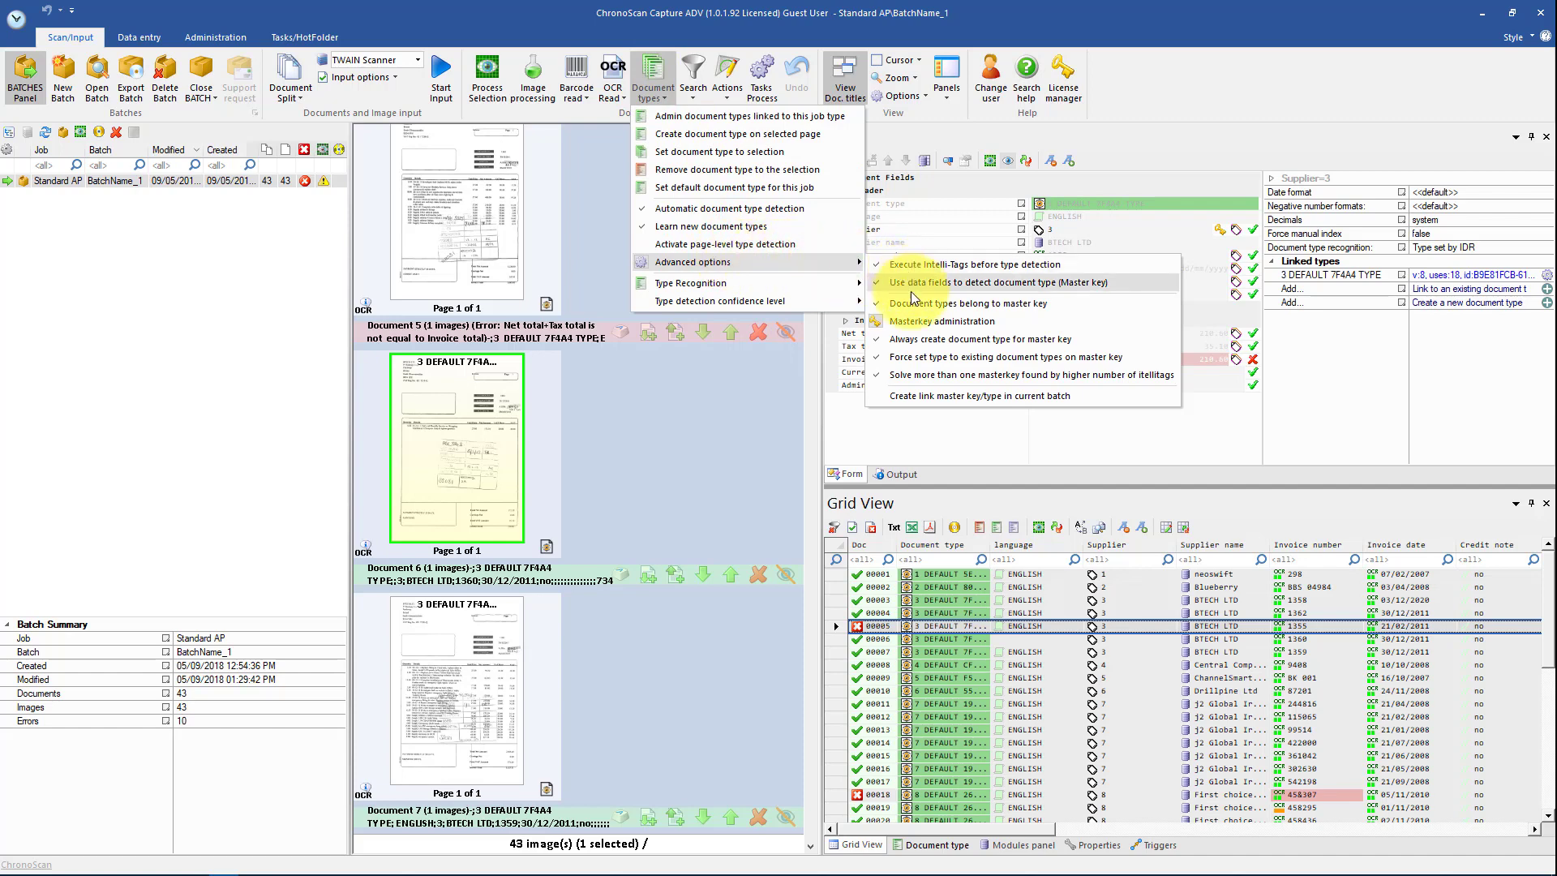
click(913, 325)
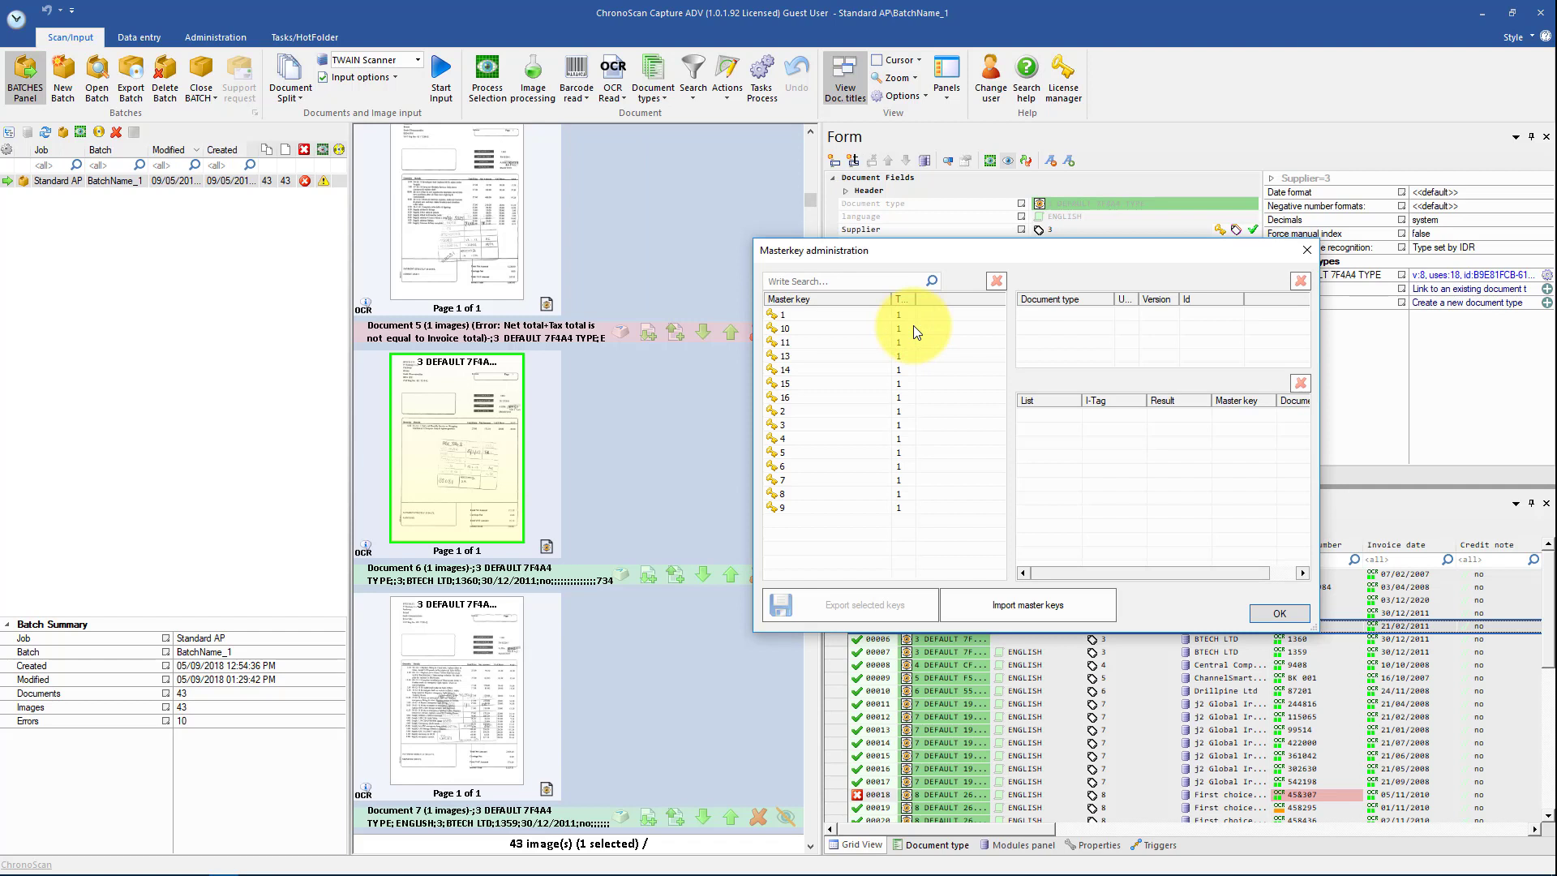
Inspect the document types and intellitags of master keys 1, 11, 15, 4, 7 and 9
click(789, 317)
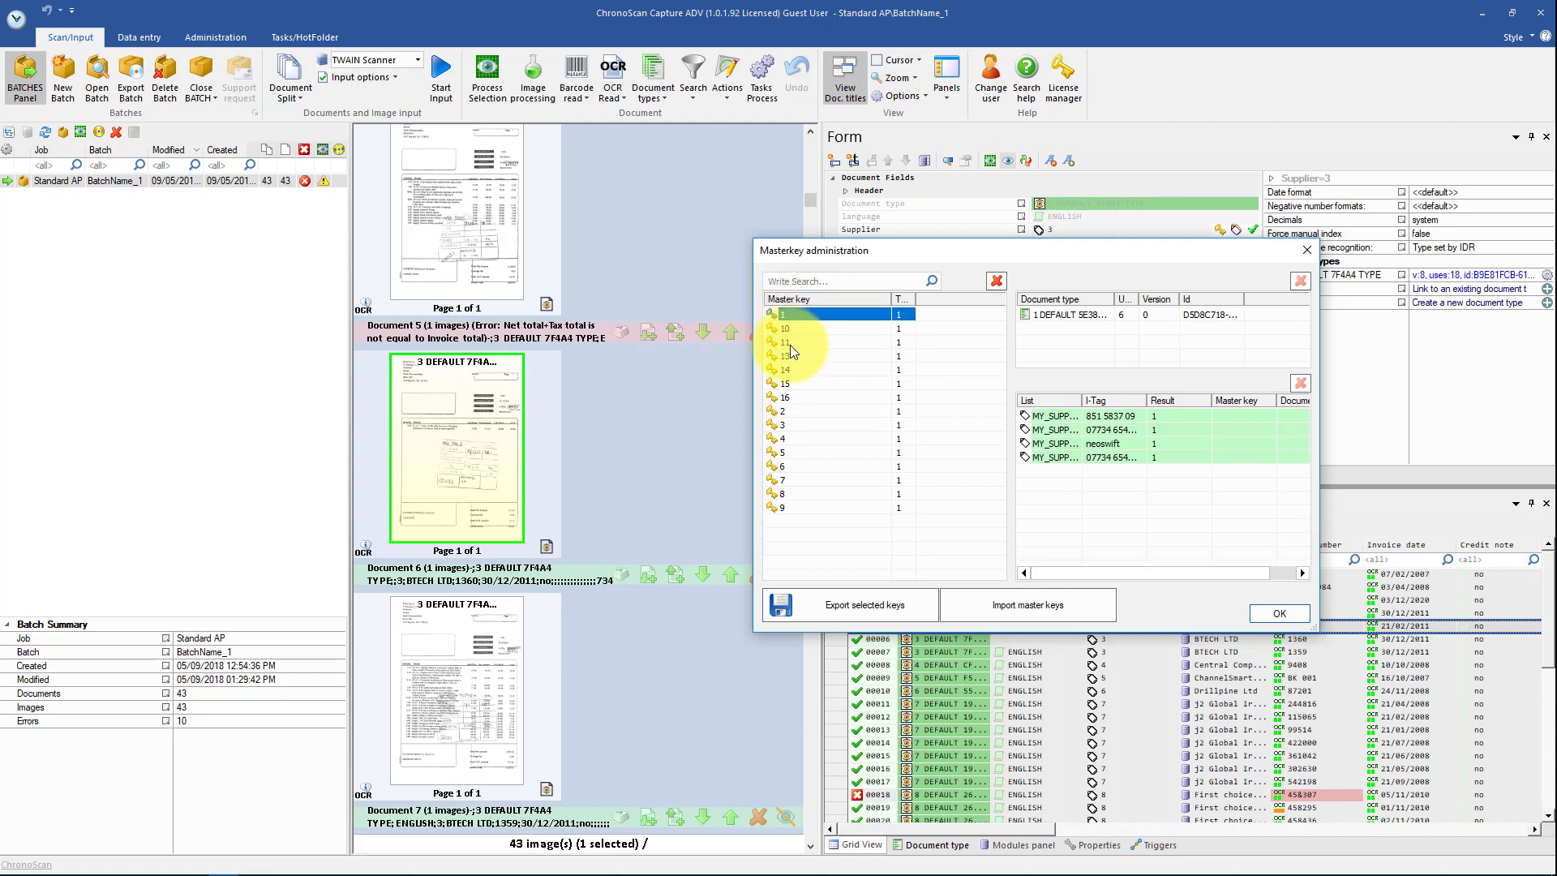
click(790, 344)
click(794, 385)
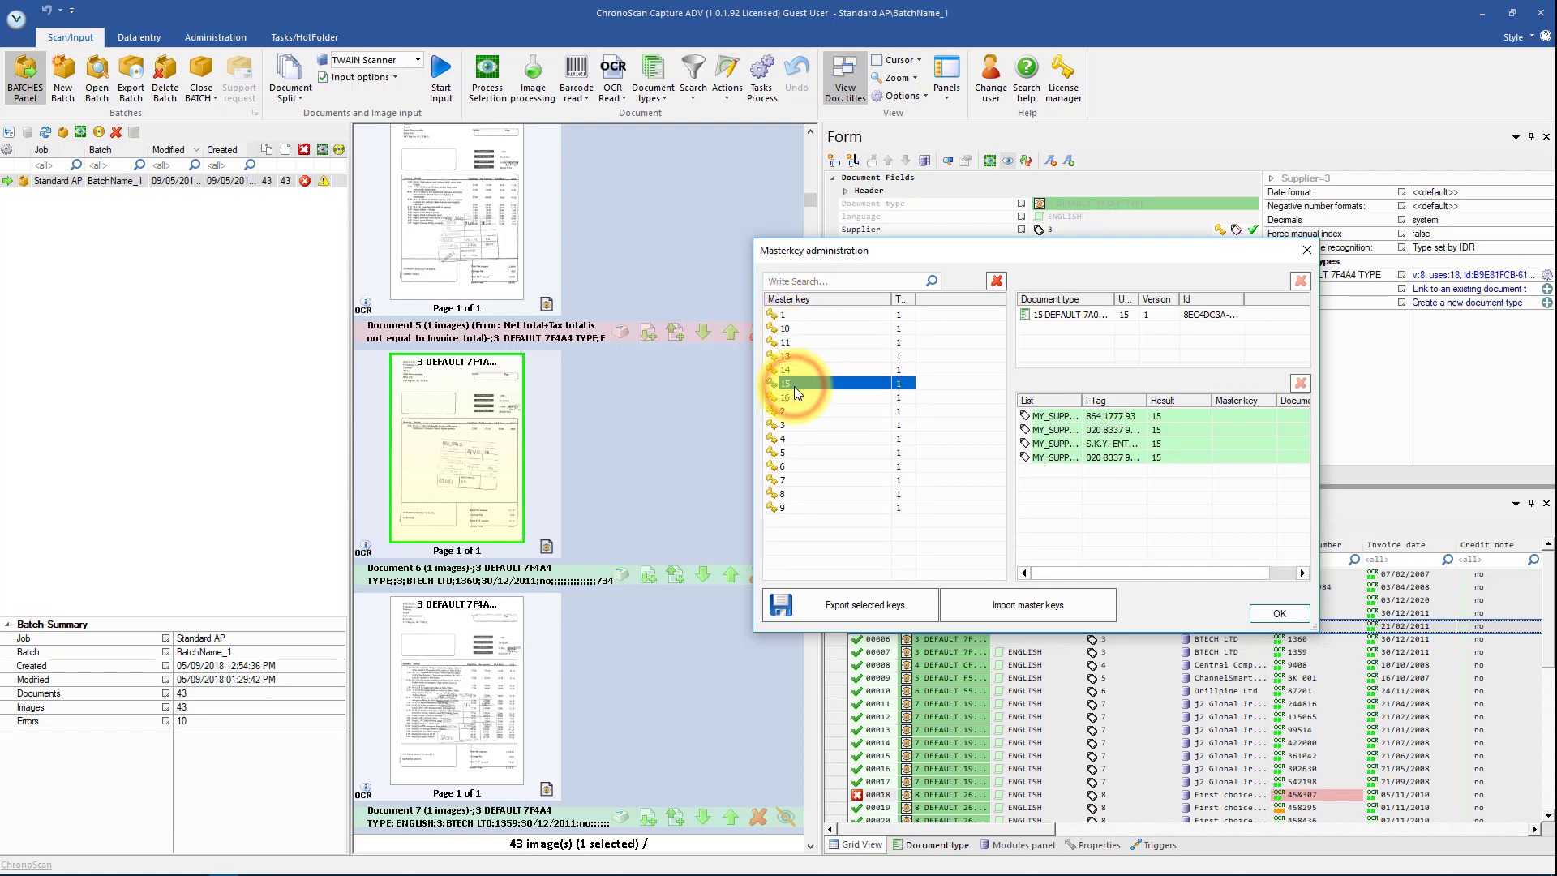
click(1046, 446)
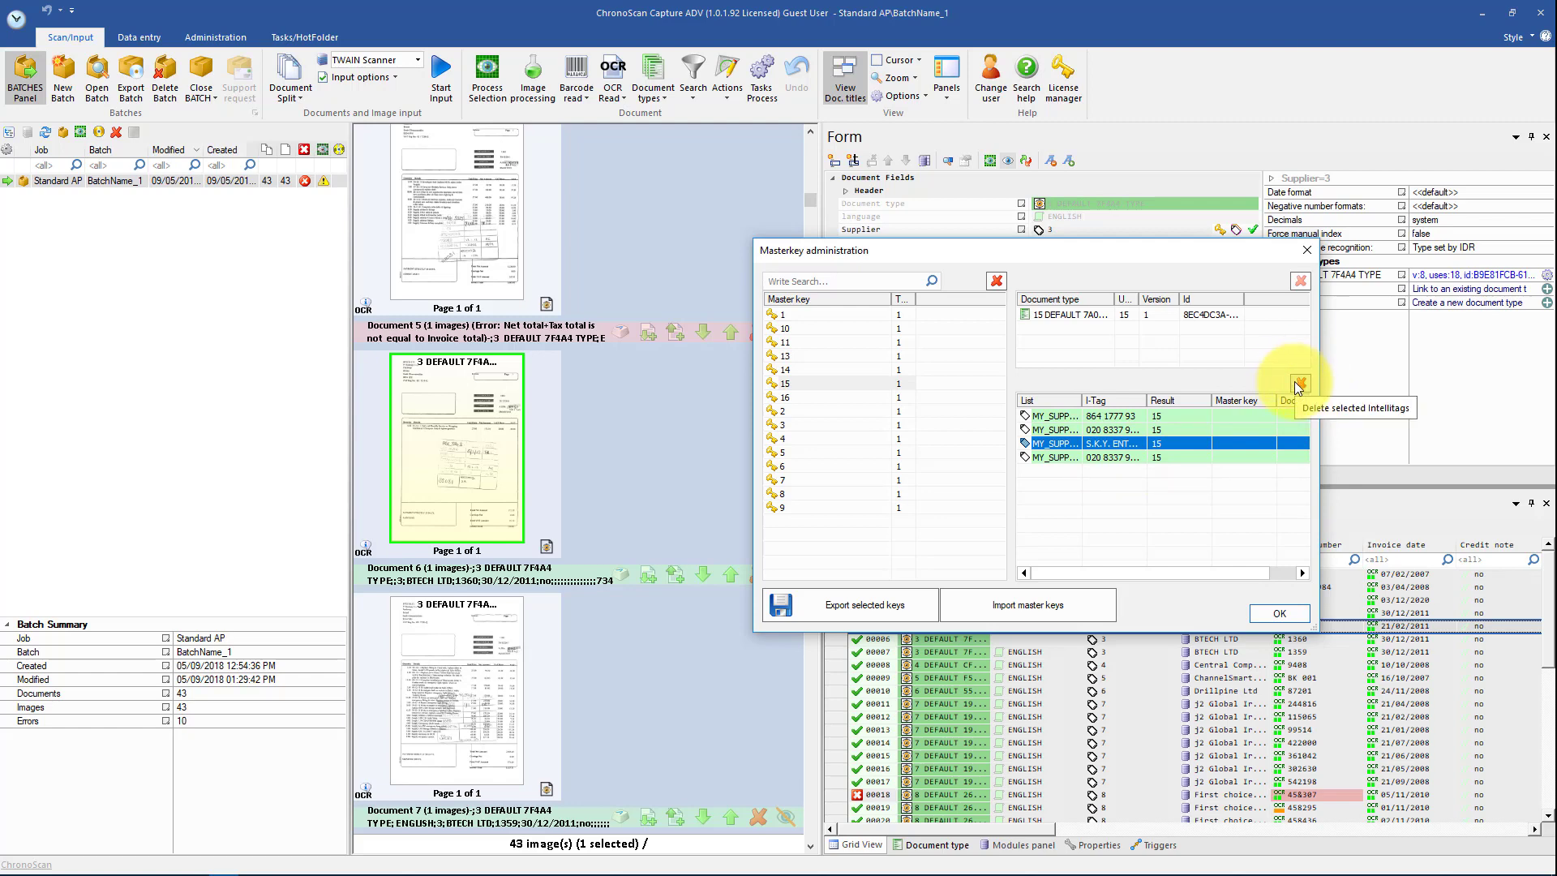
click(822, 440)
click(810, 478)
click(803, 506)
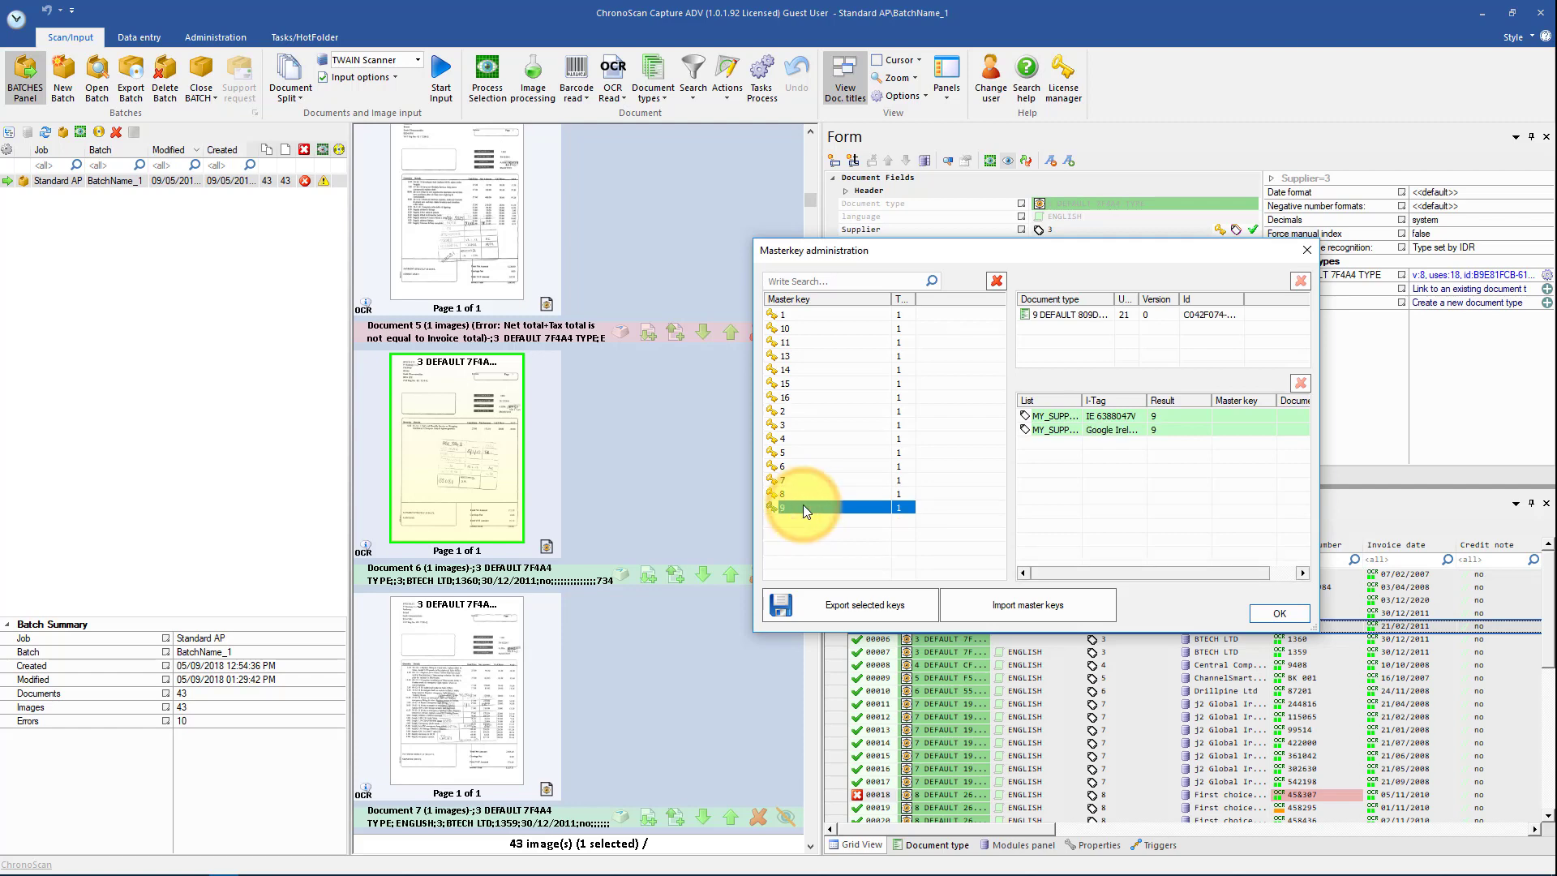
Select master keys 1, 11, 16, 2, 3 and 9 together for export
click(787, 315)
ctrl+click(791, 342)
ctrl+click(783, 397)
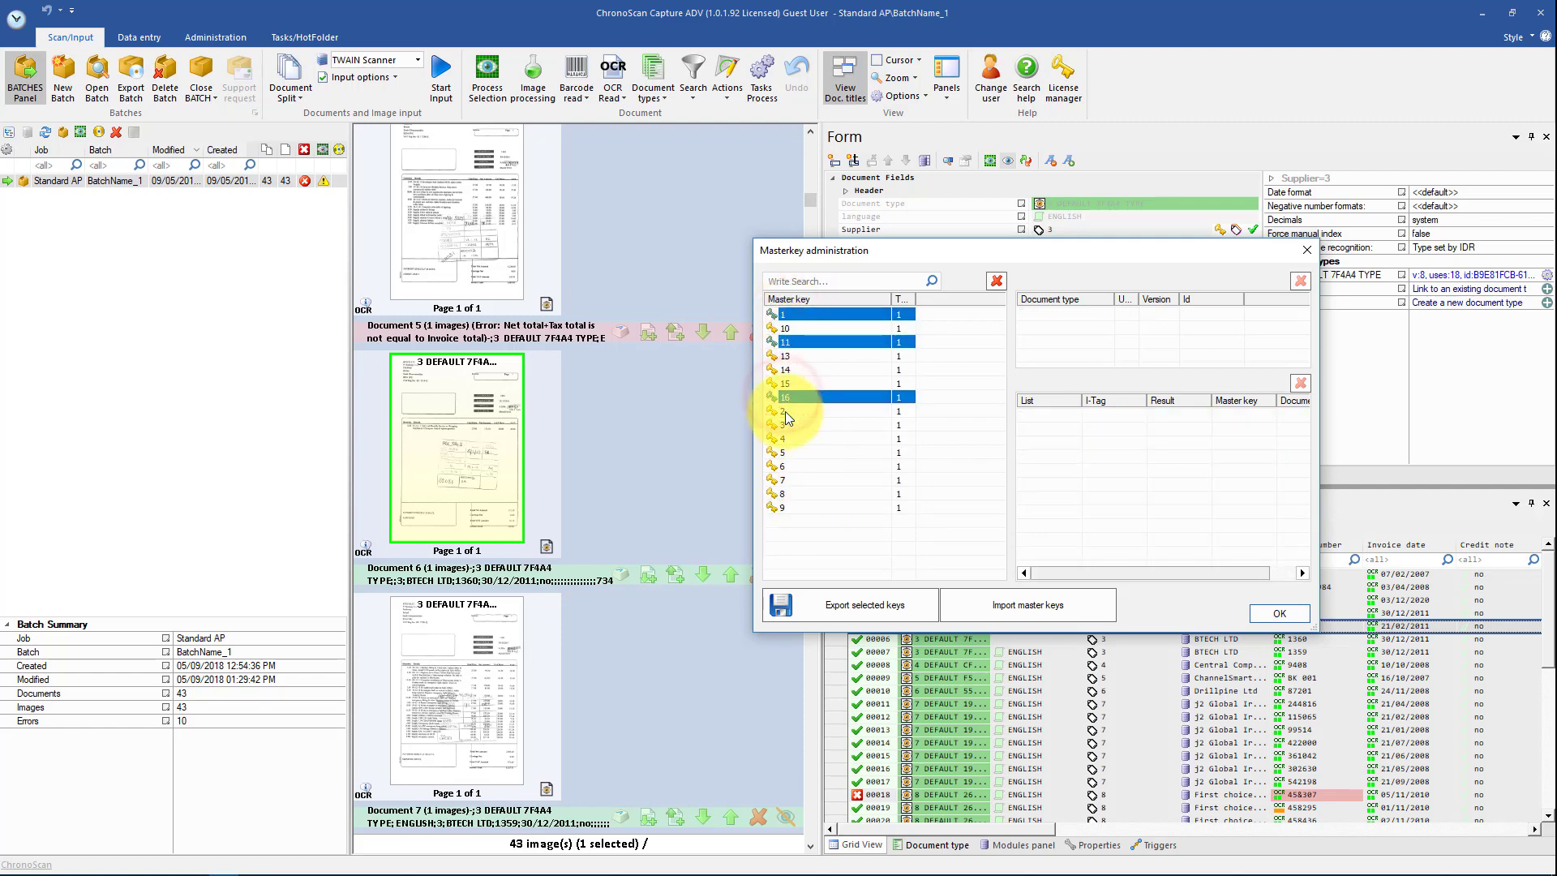
ctrl+click(783, 424)
ctrl+click(779, 506)
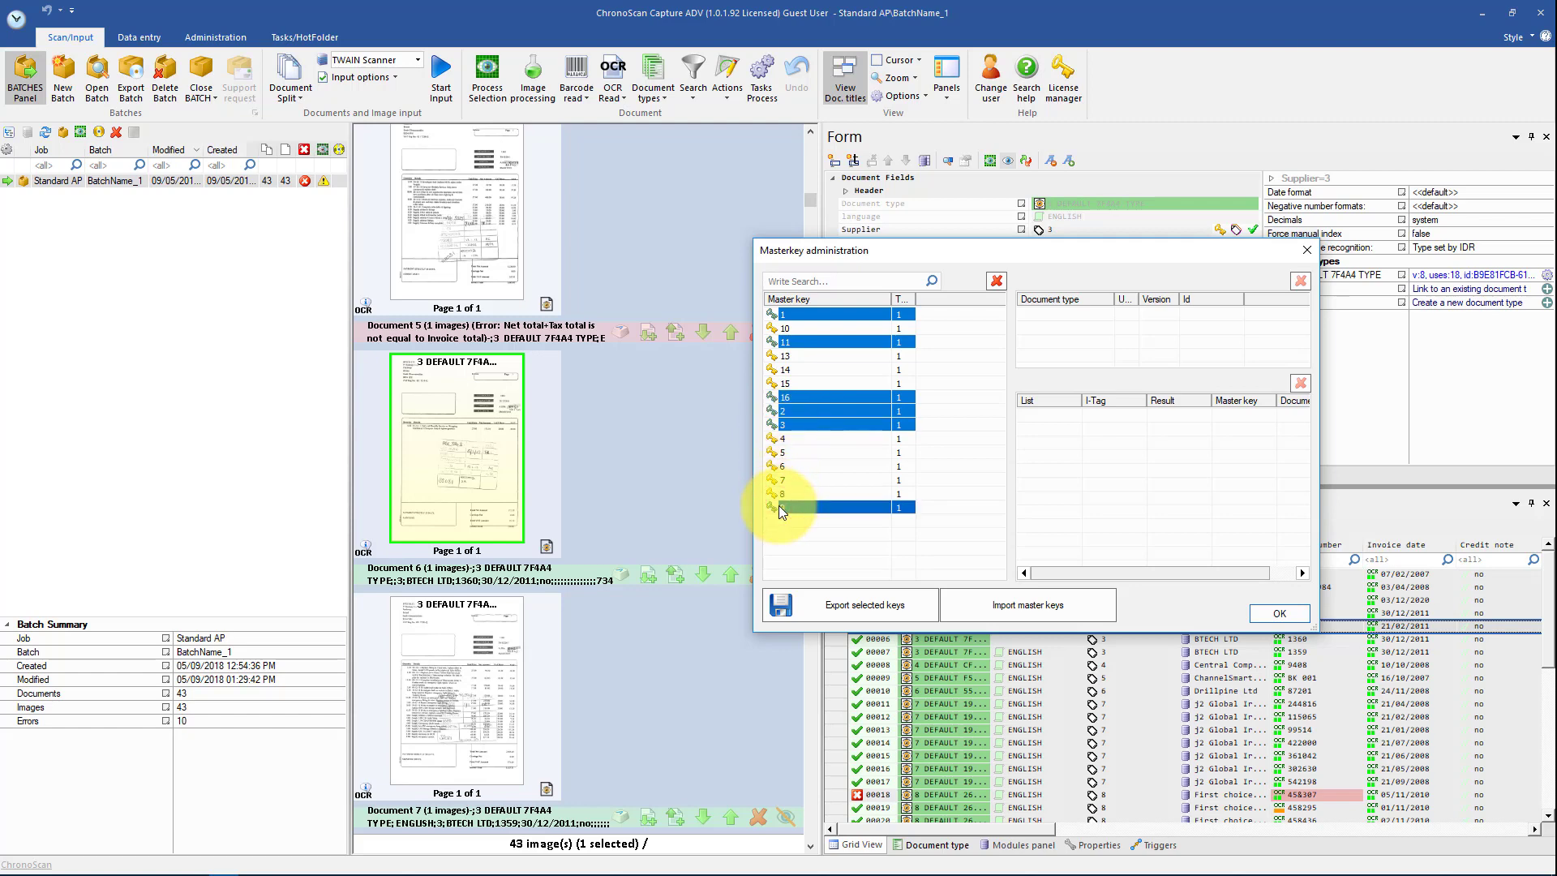
Export the selected keys as Standard AP_masterkeys.xml, acknowledge the summary and close master key administration
click(828, 600)
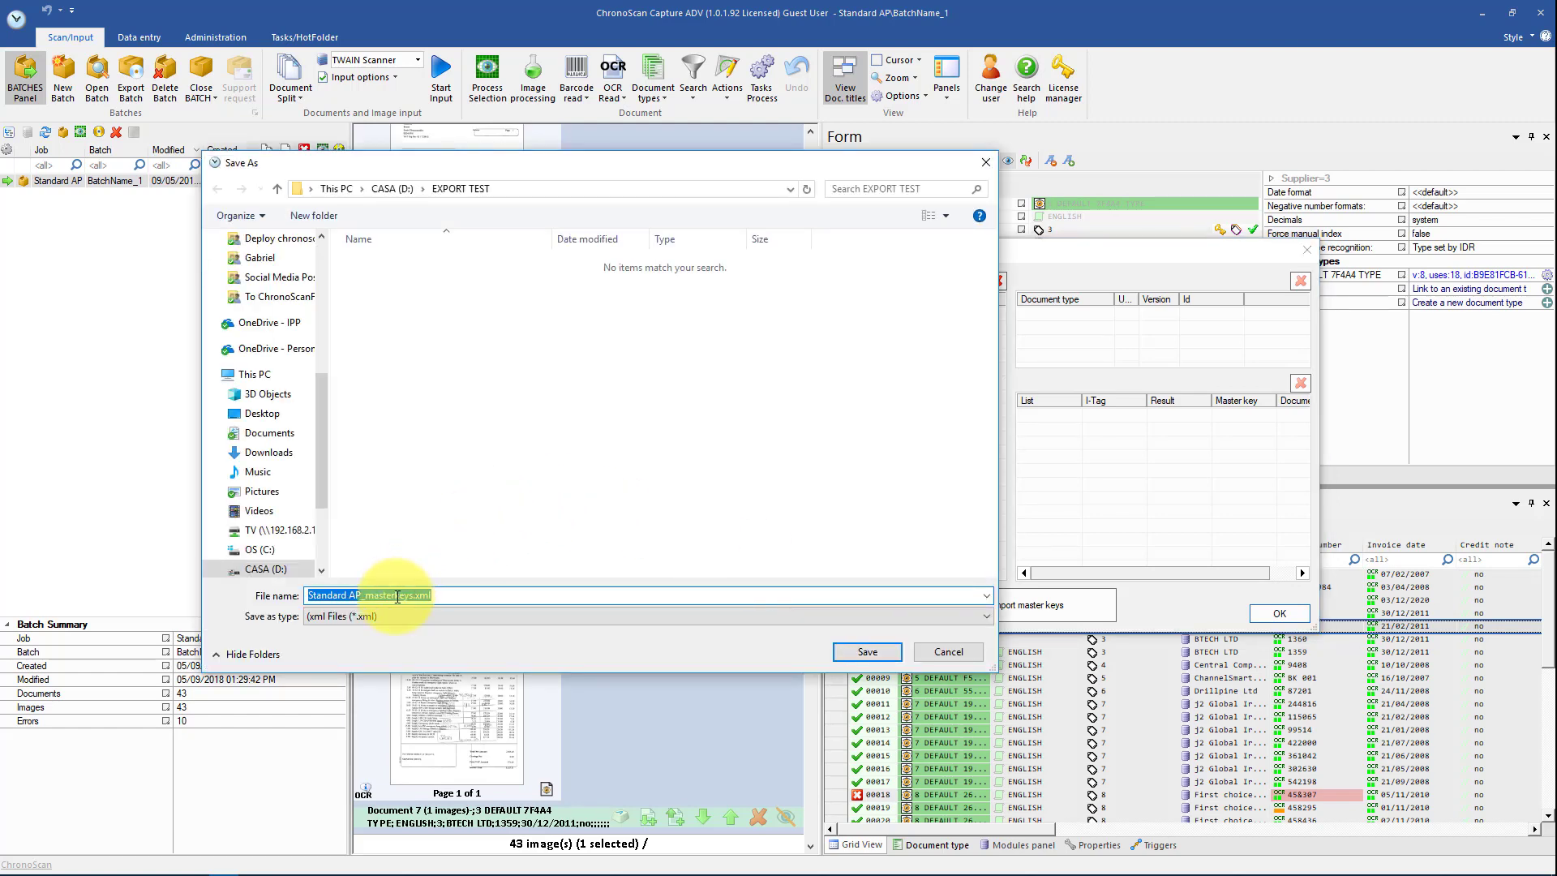
drag(415, 595, 312, 595)
click(485, 595)
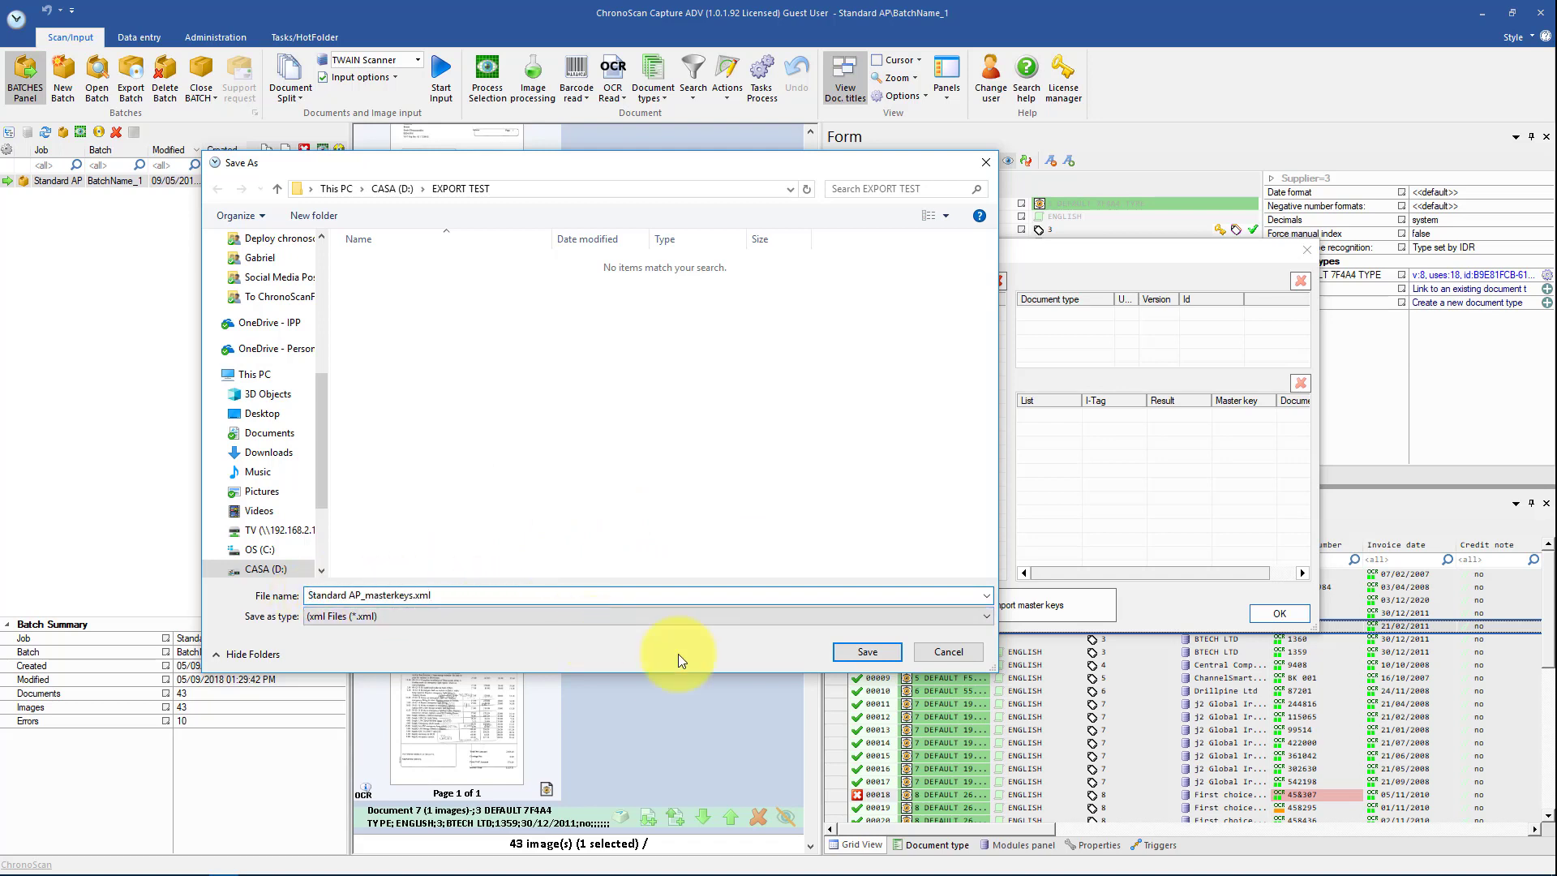
click(866, 653)
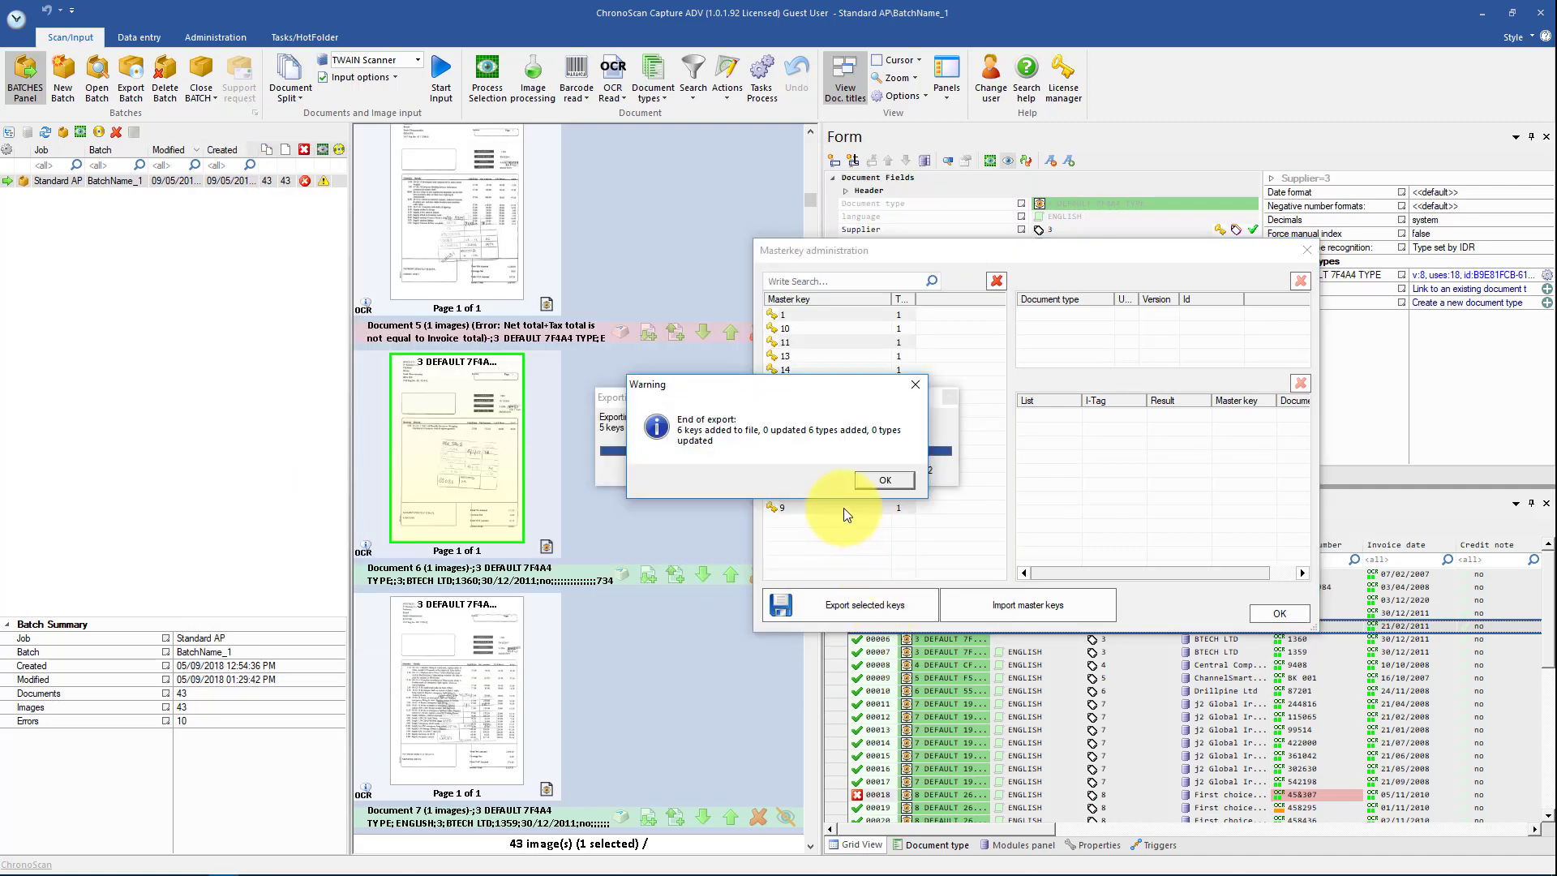
click(884, 484)
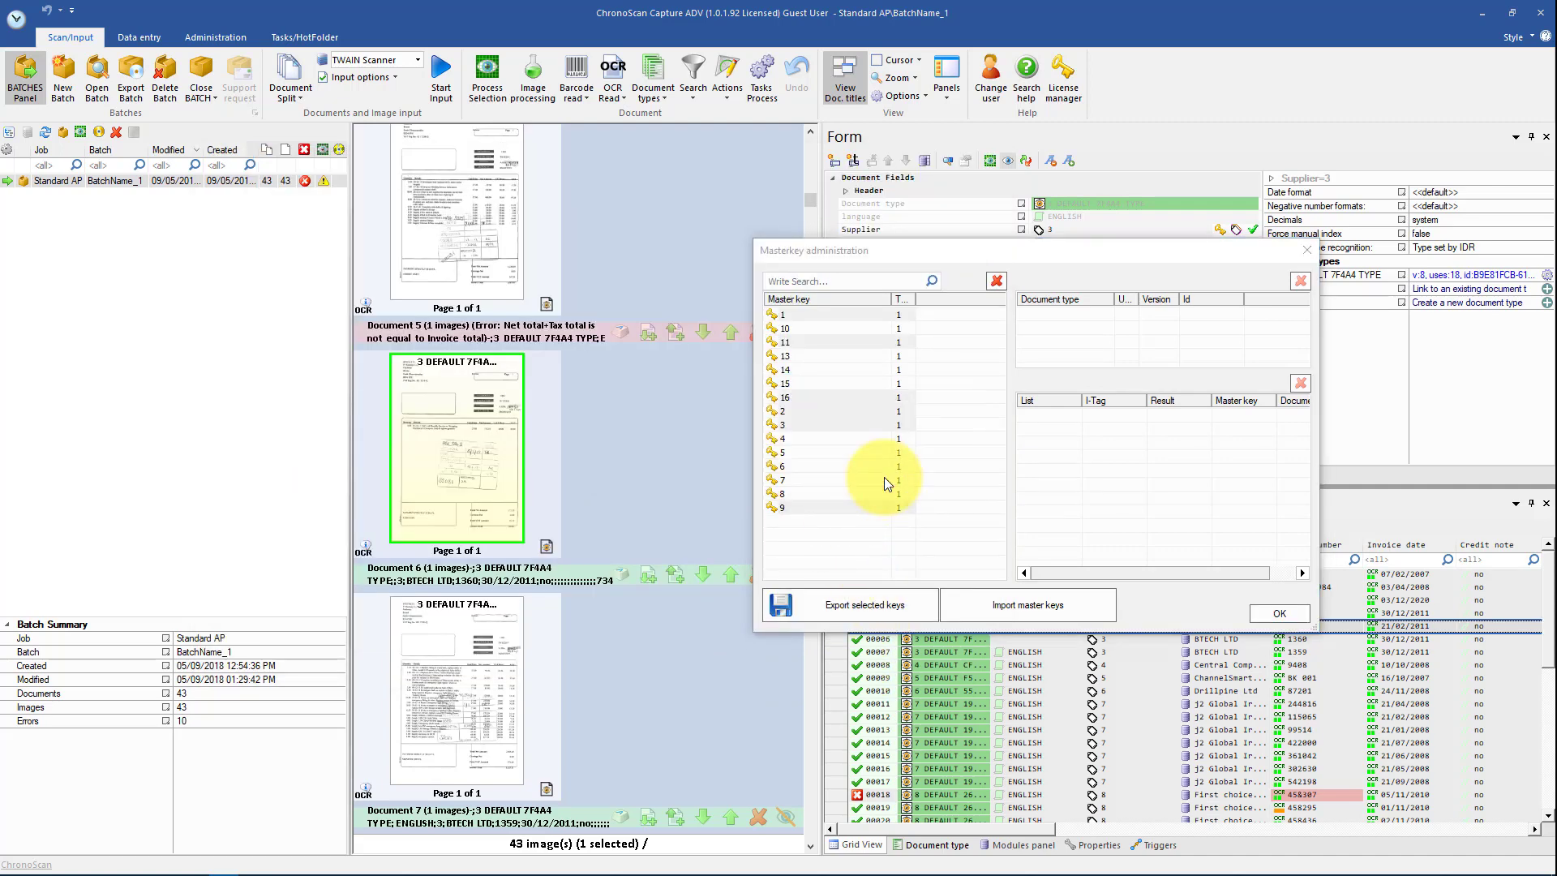
click(1272, 618)
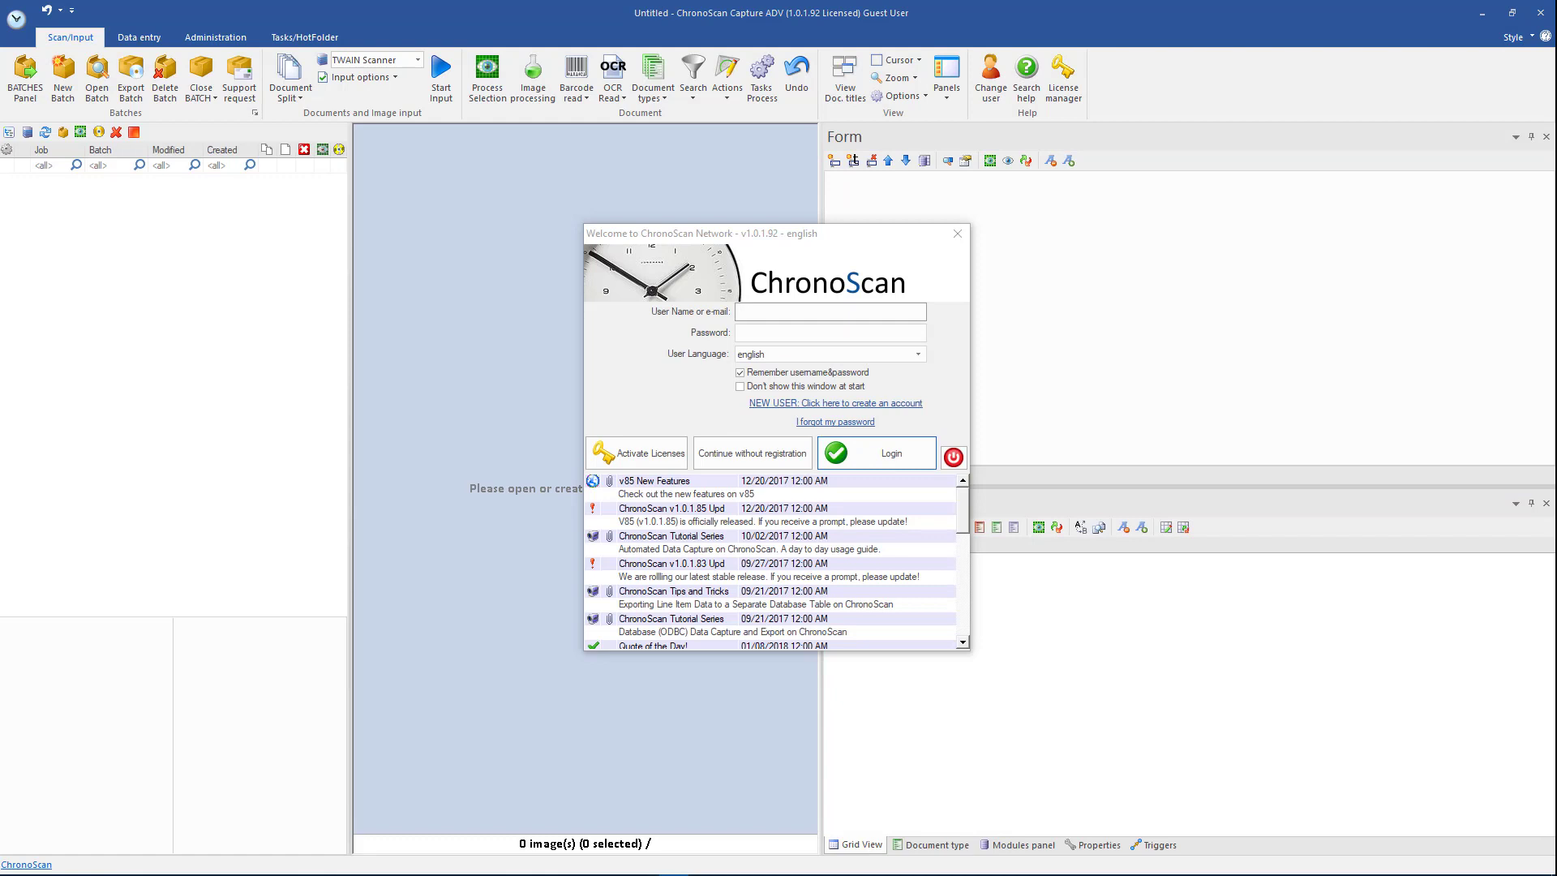
Continue past the welcome login without registering after the batch is closed
click(751, 452)
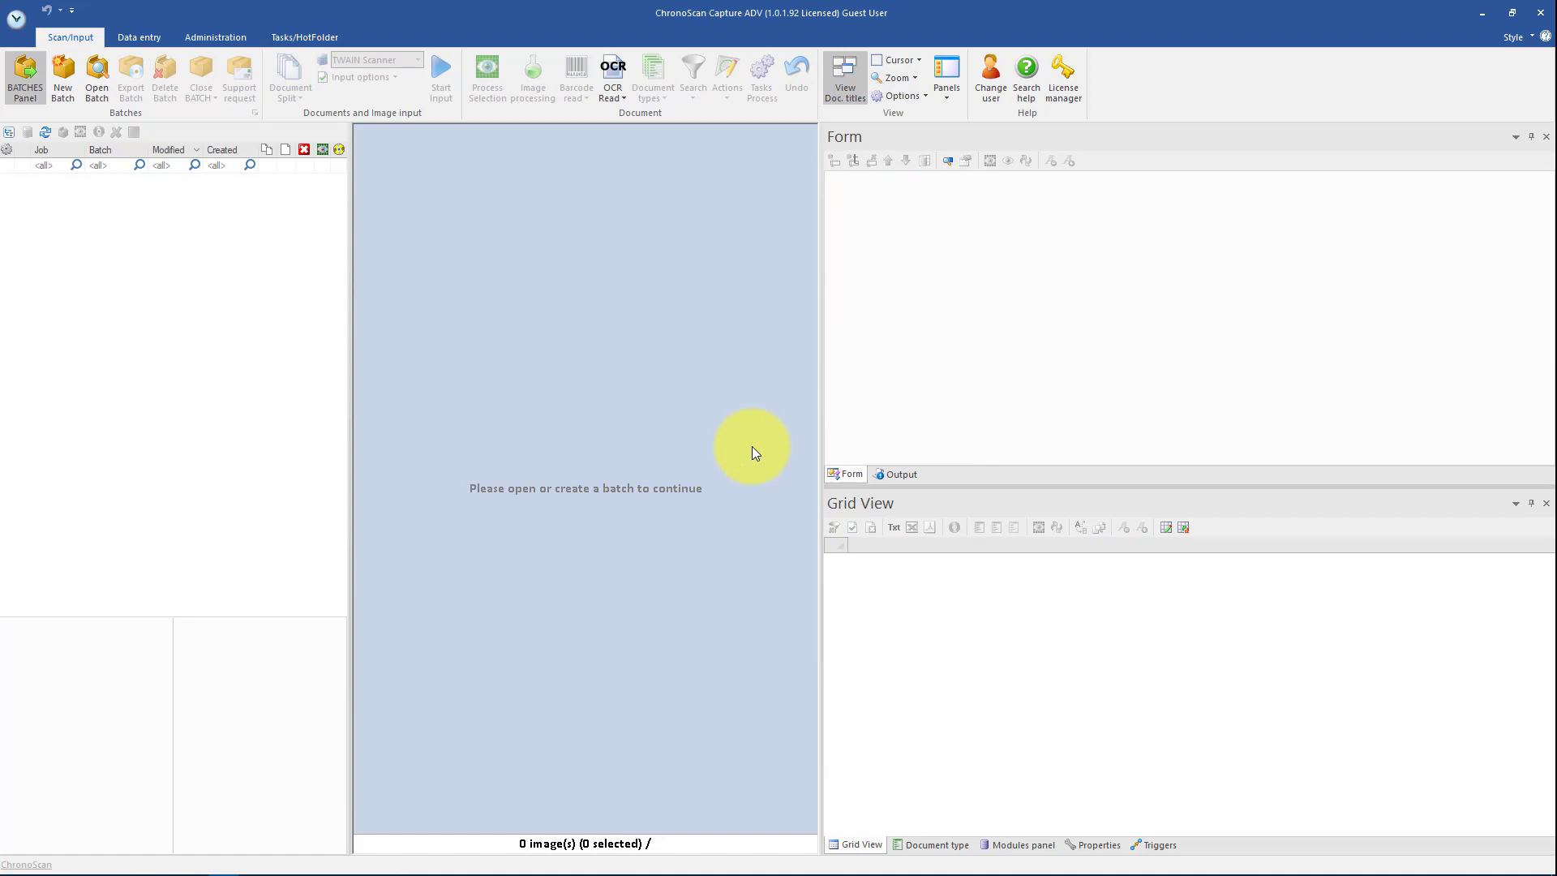
Create a new batch of job type Standard AP DEV, named BatchName_3
click(66, 75)
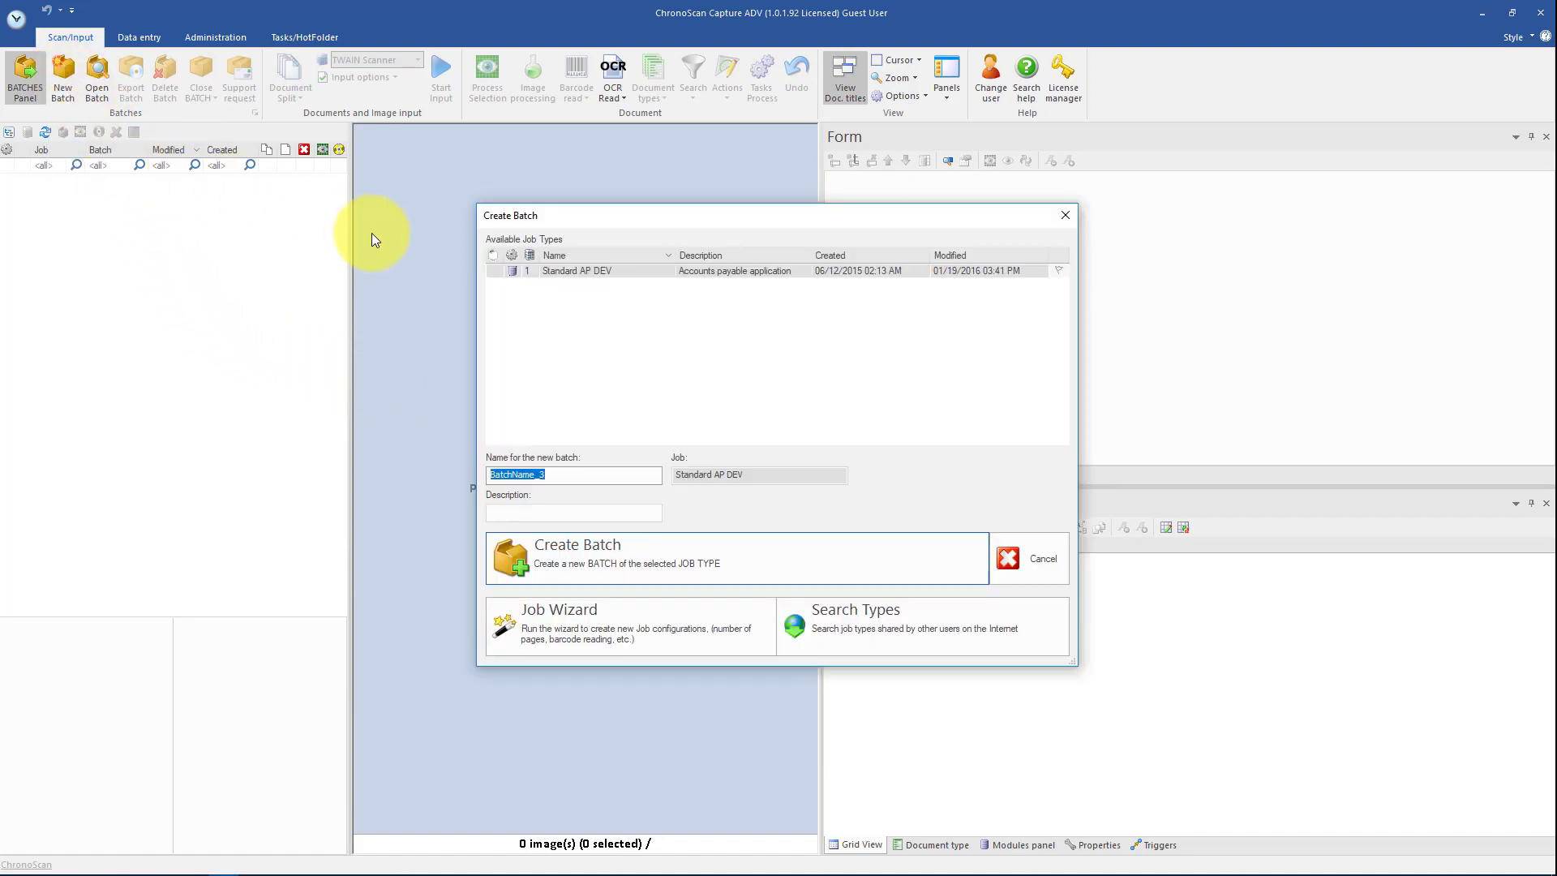
click(575, 273)
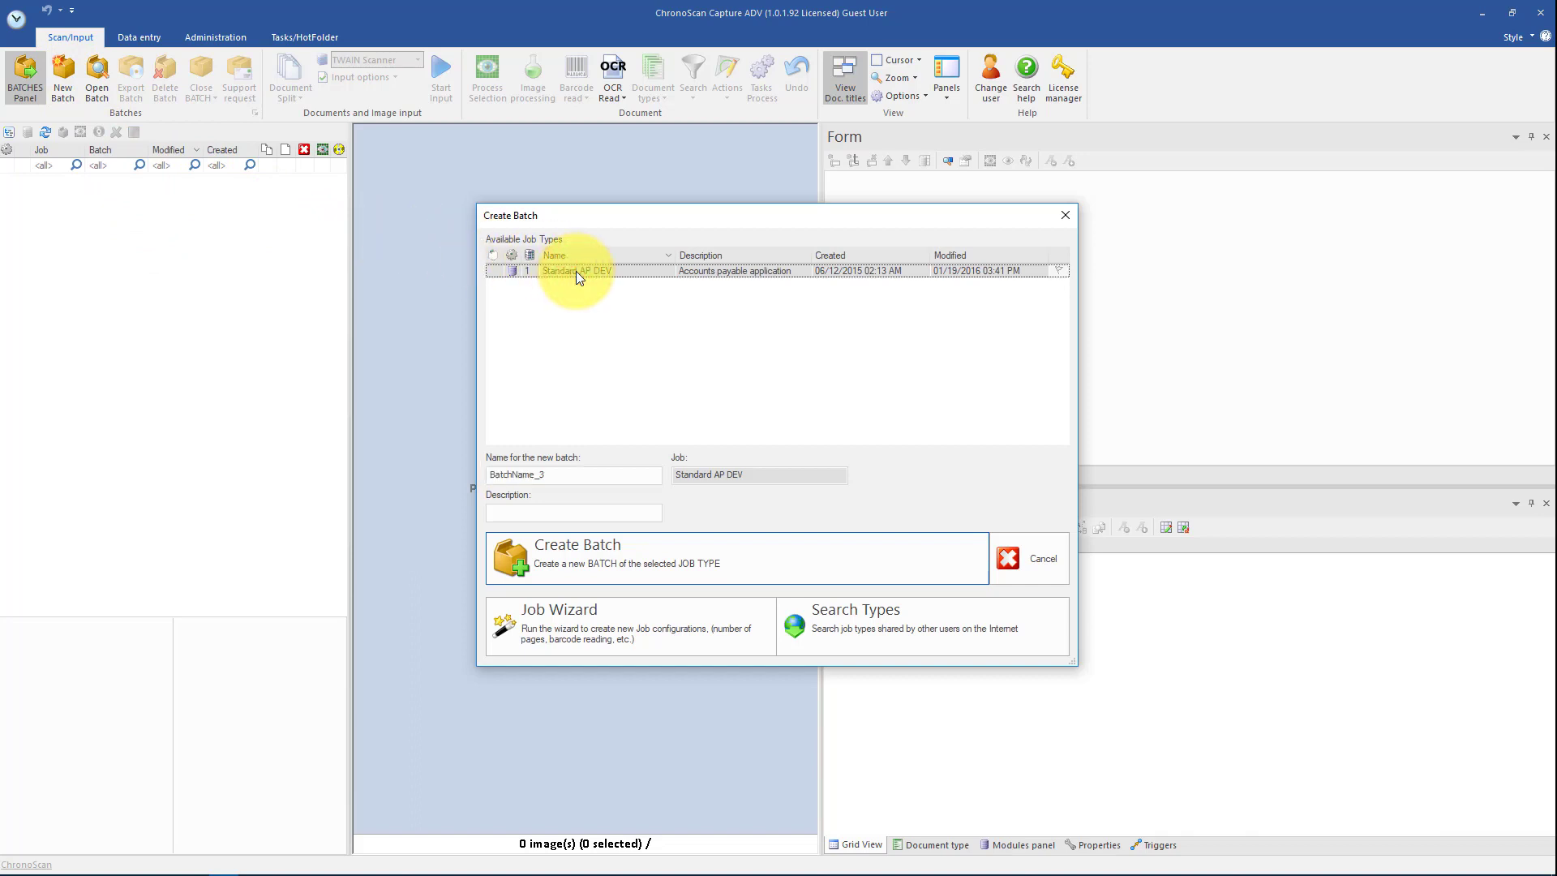
click(597, 554)
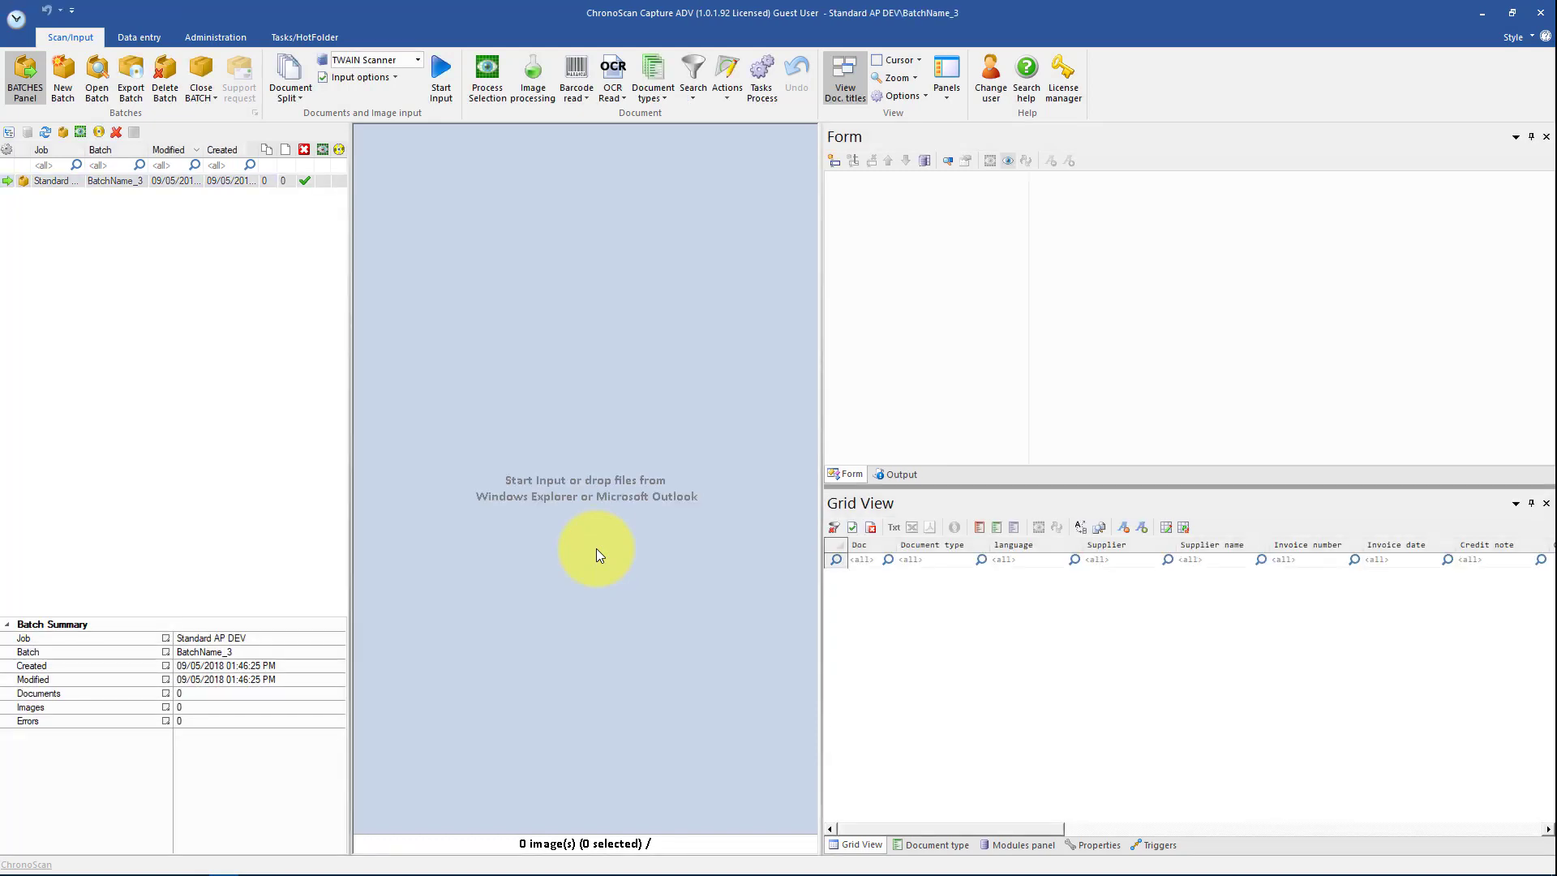
Reach the empty Masterkey administration via Document types > Advanced options and move its window aside
click(641, 78)
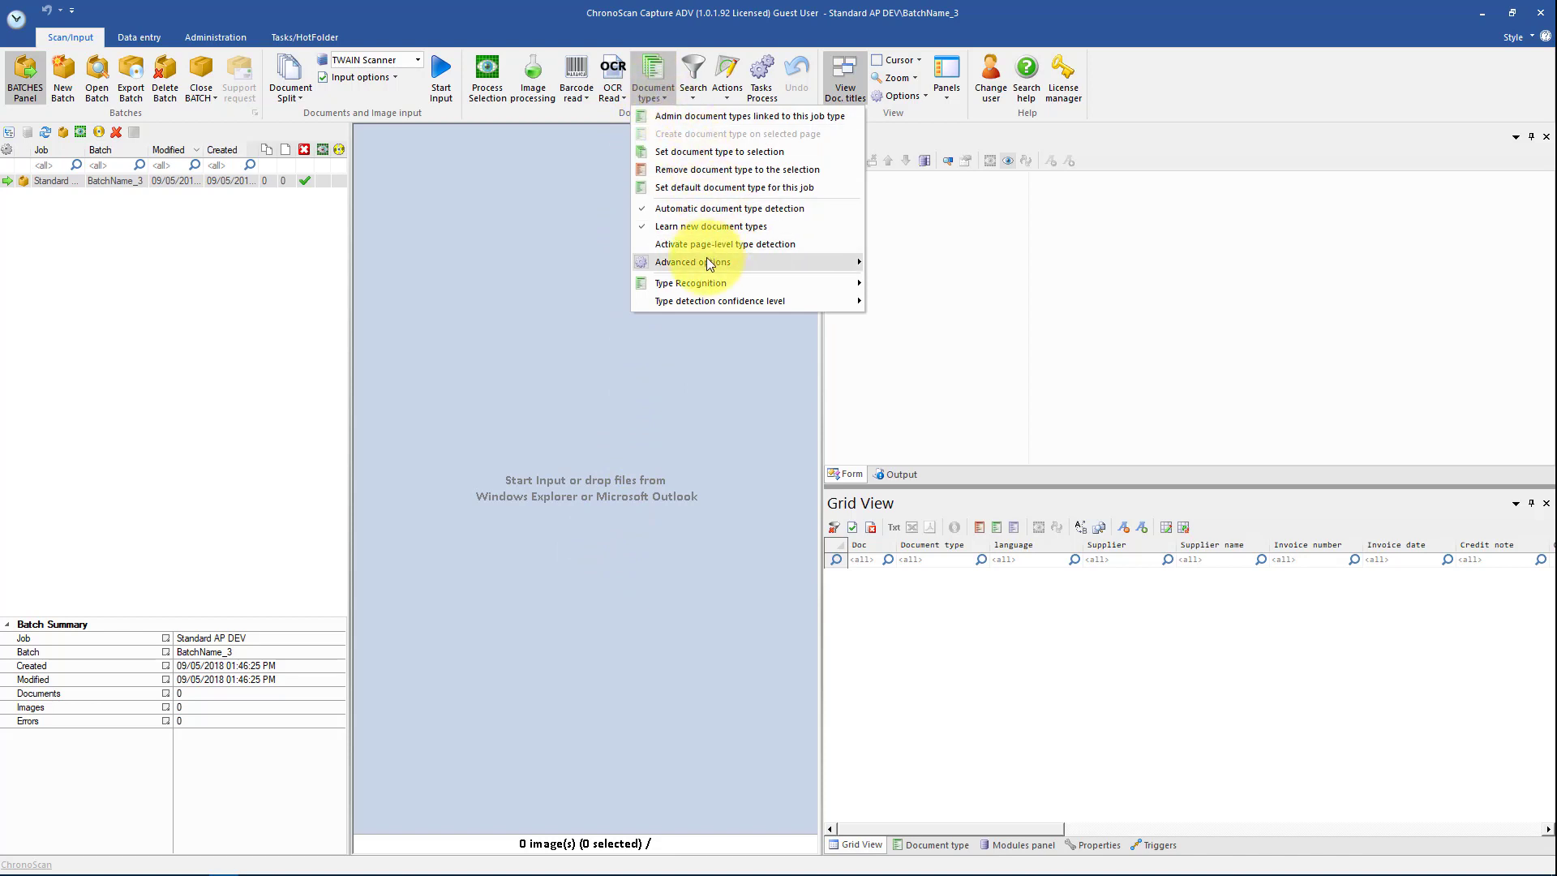
mouse_move(692, 262)
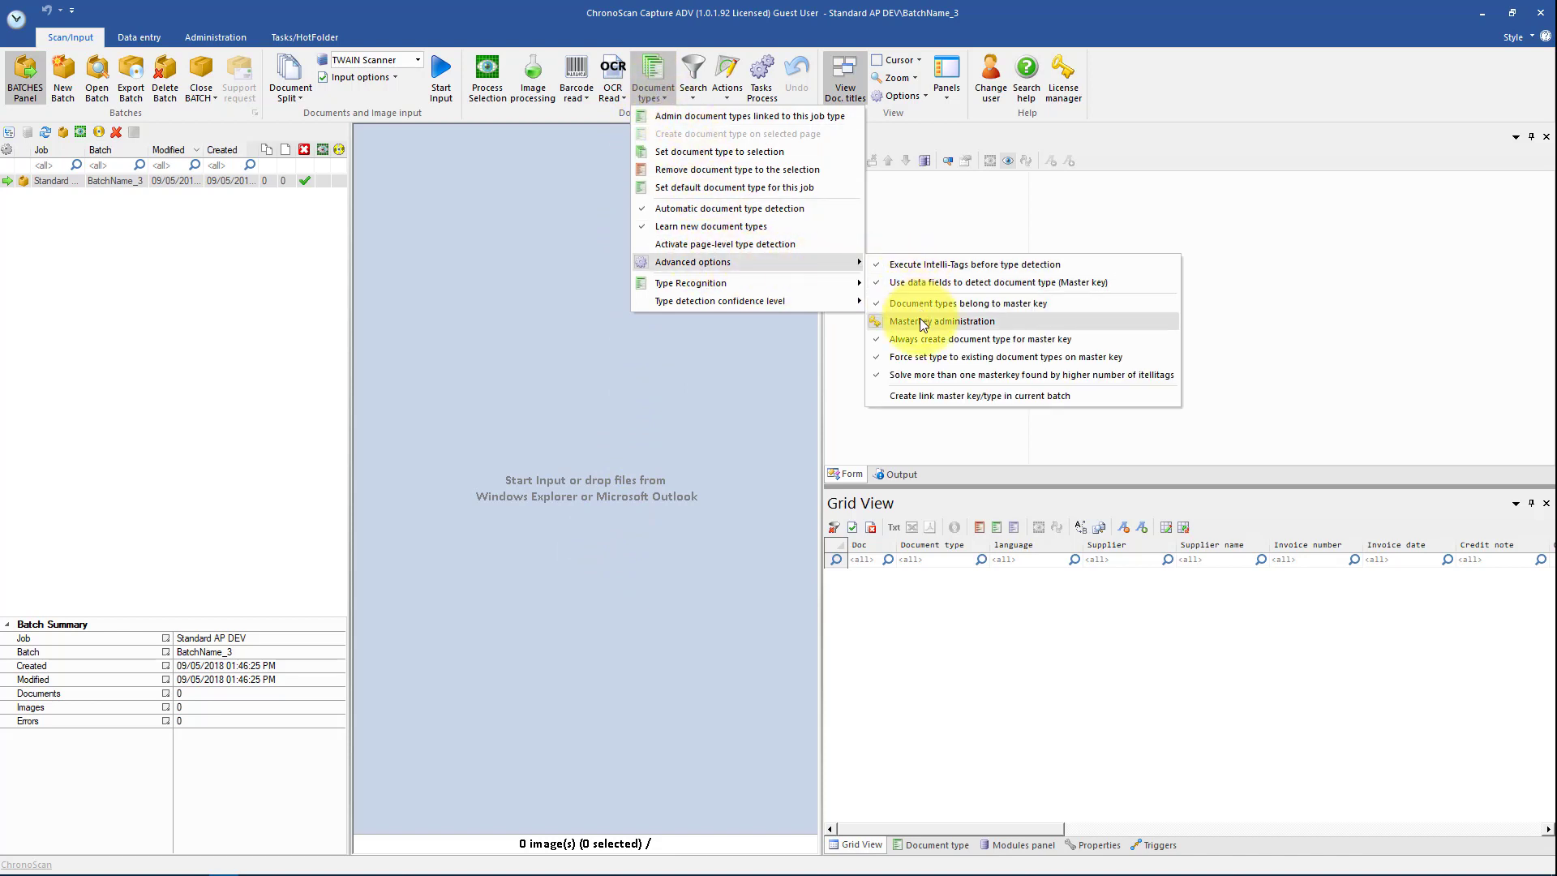
click(920, 320)
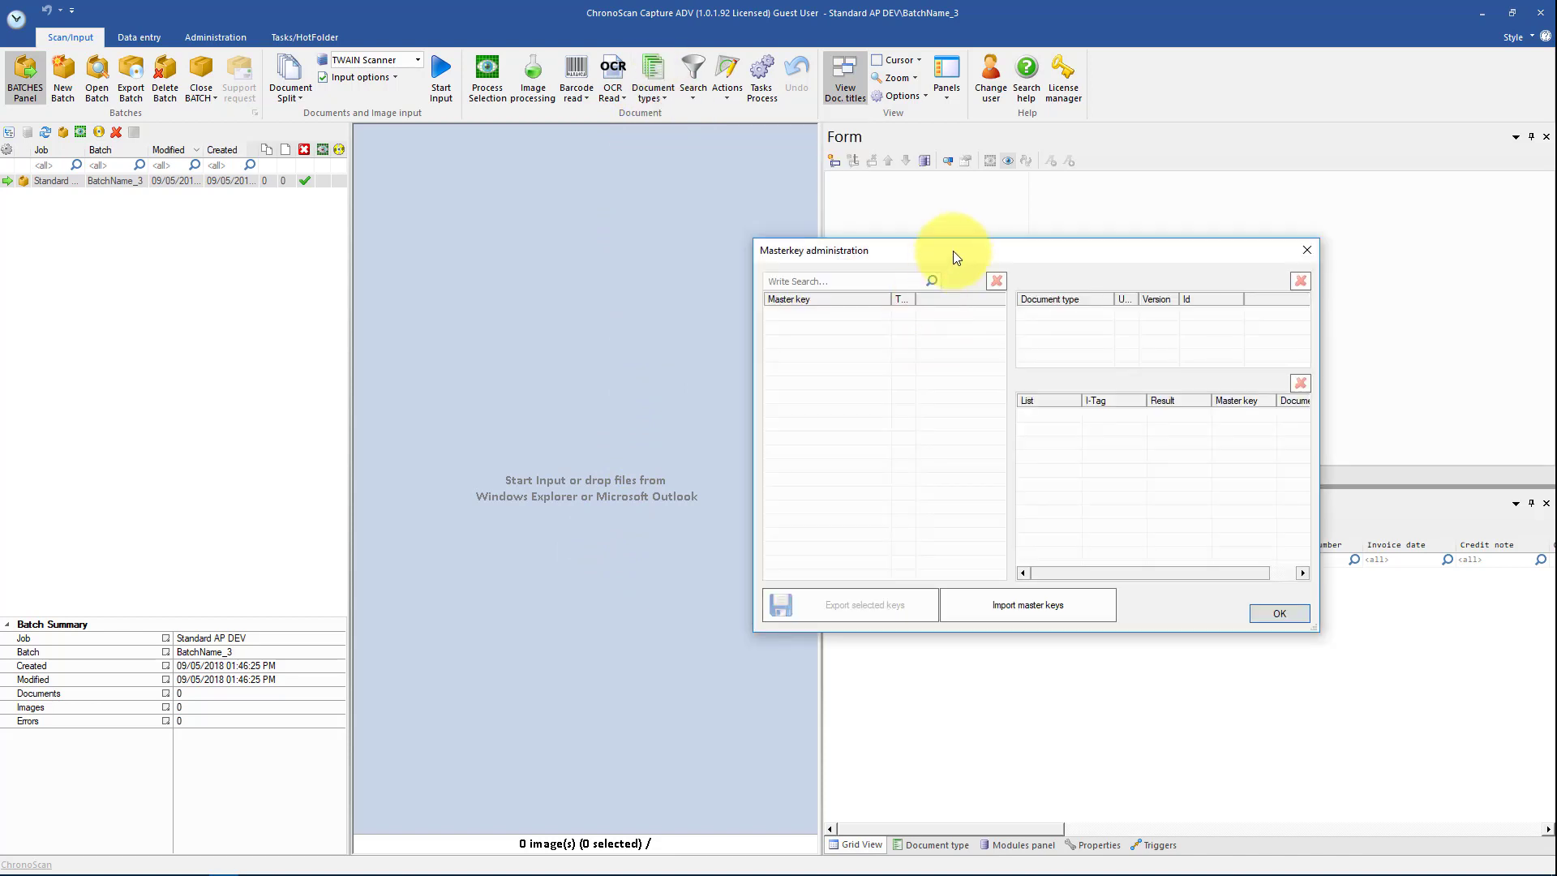
drag(953, 250, 659, 192)
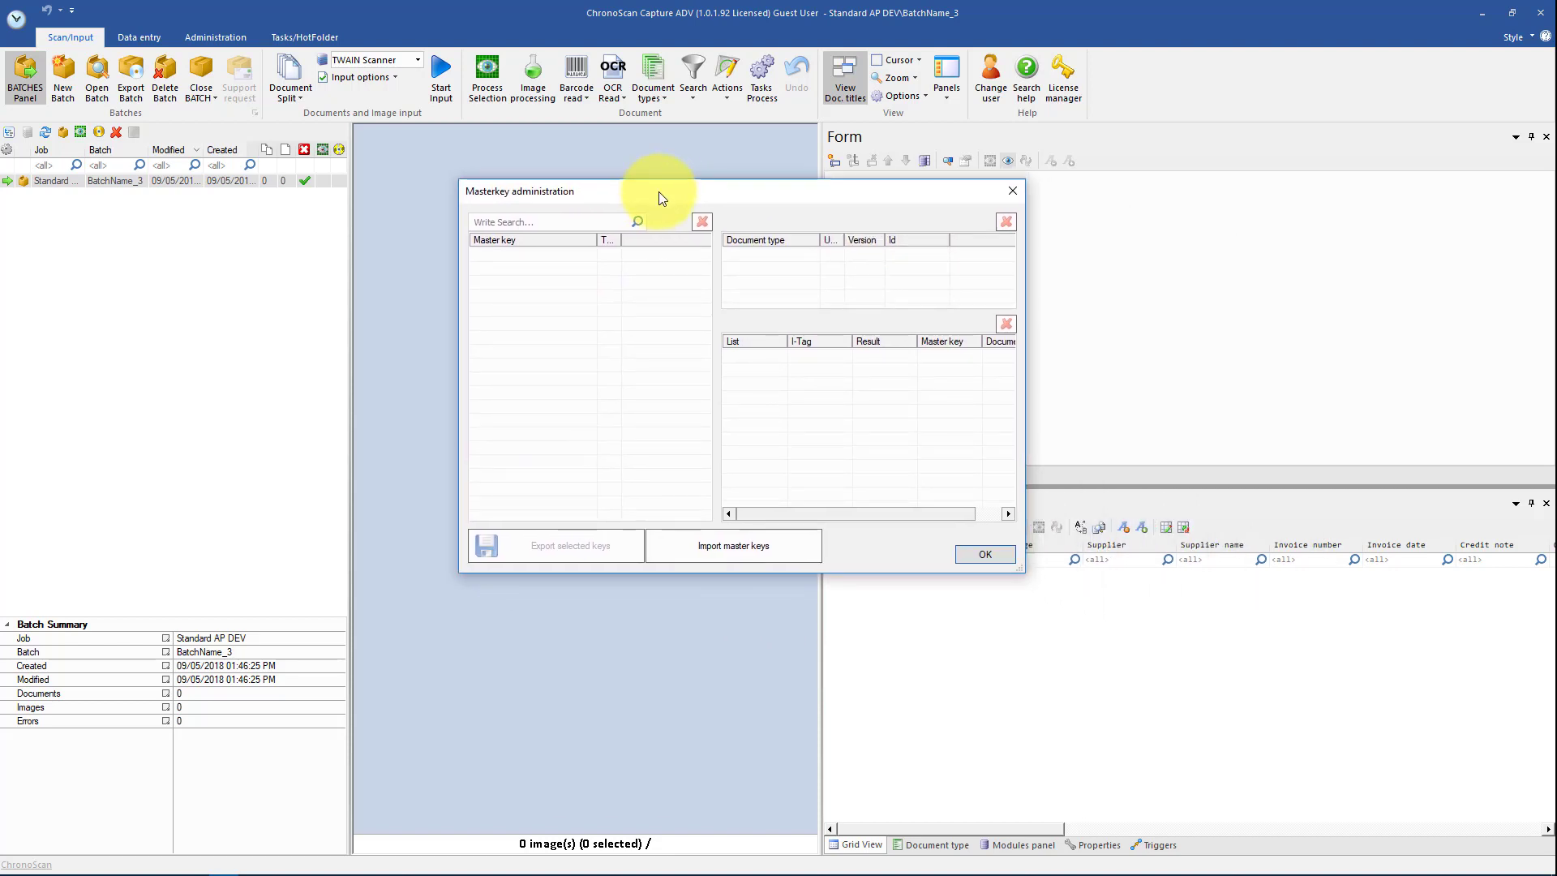
Import master keys from Standard AP_masterkeys.xml in the EXPORT TEST folder
click(725, 543)
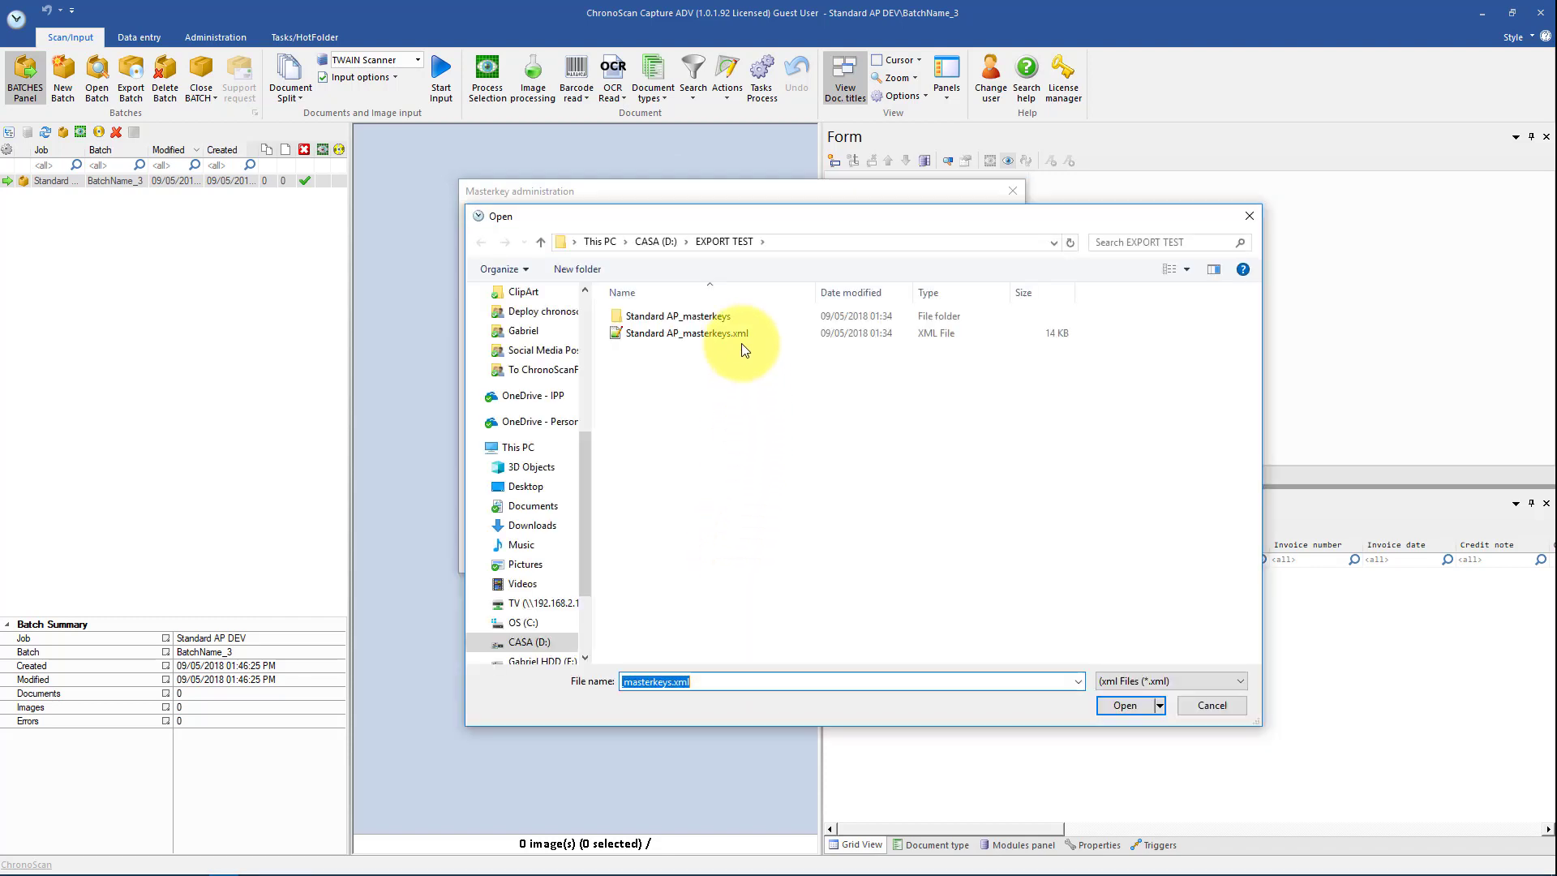
click(729, 336)
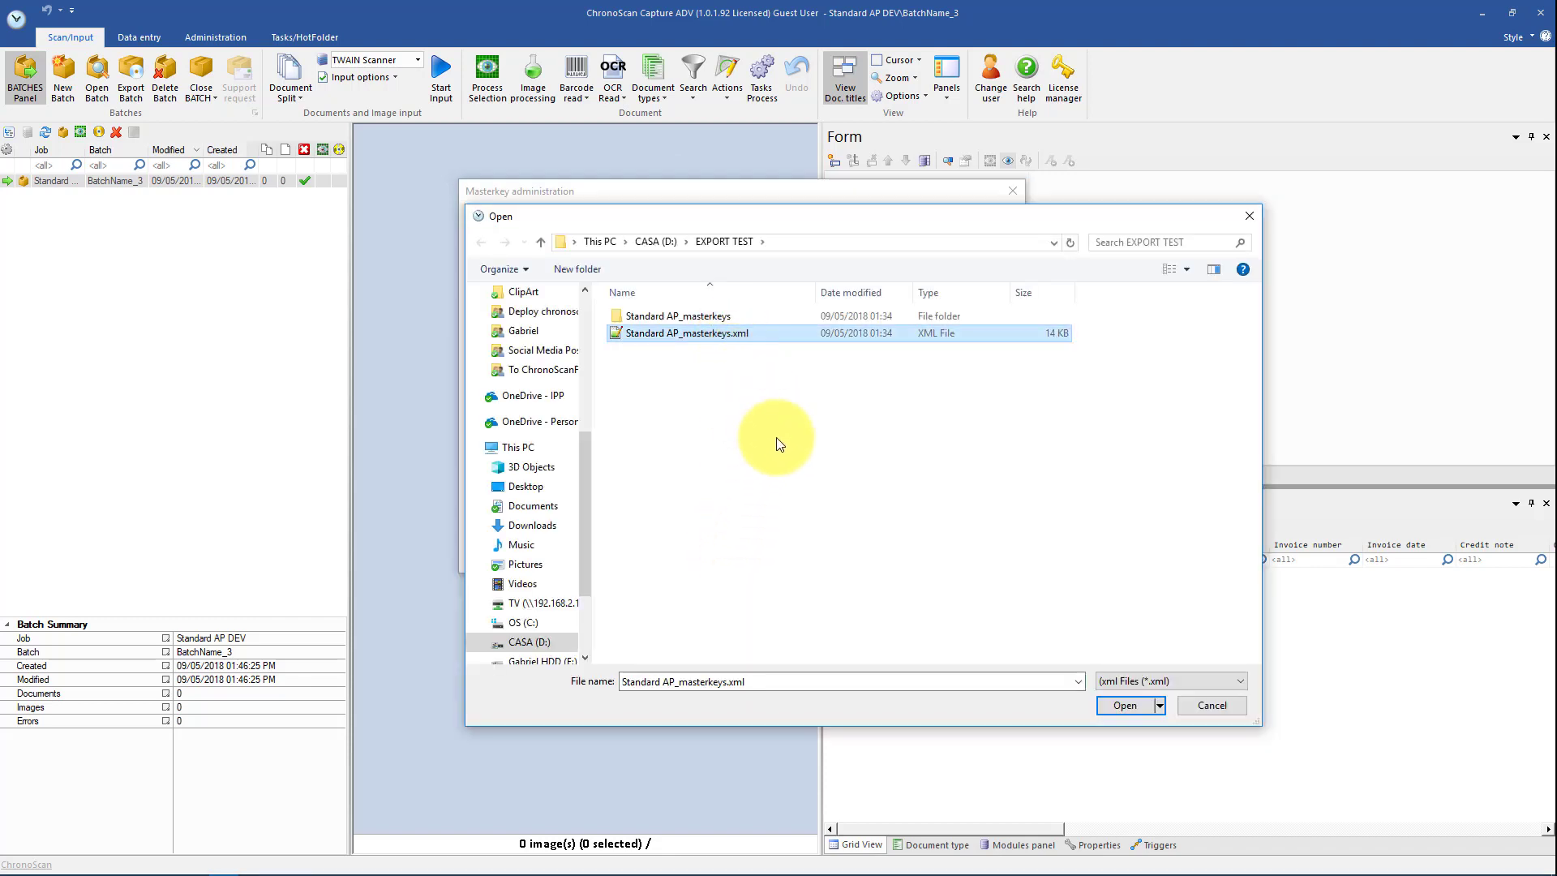
click(1123, 707)
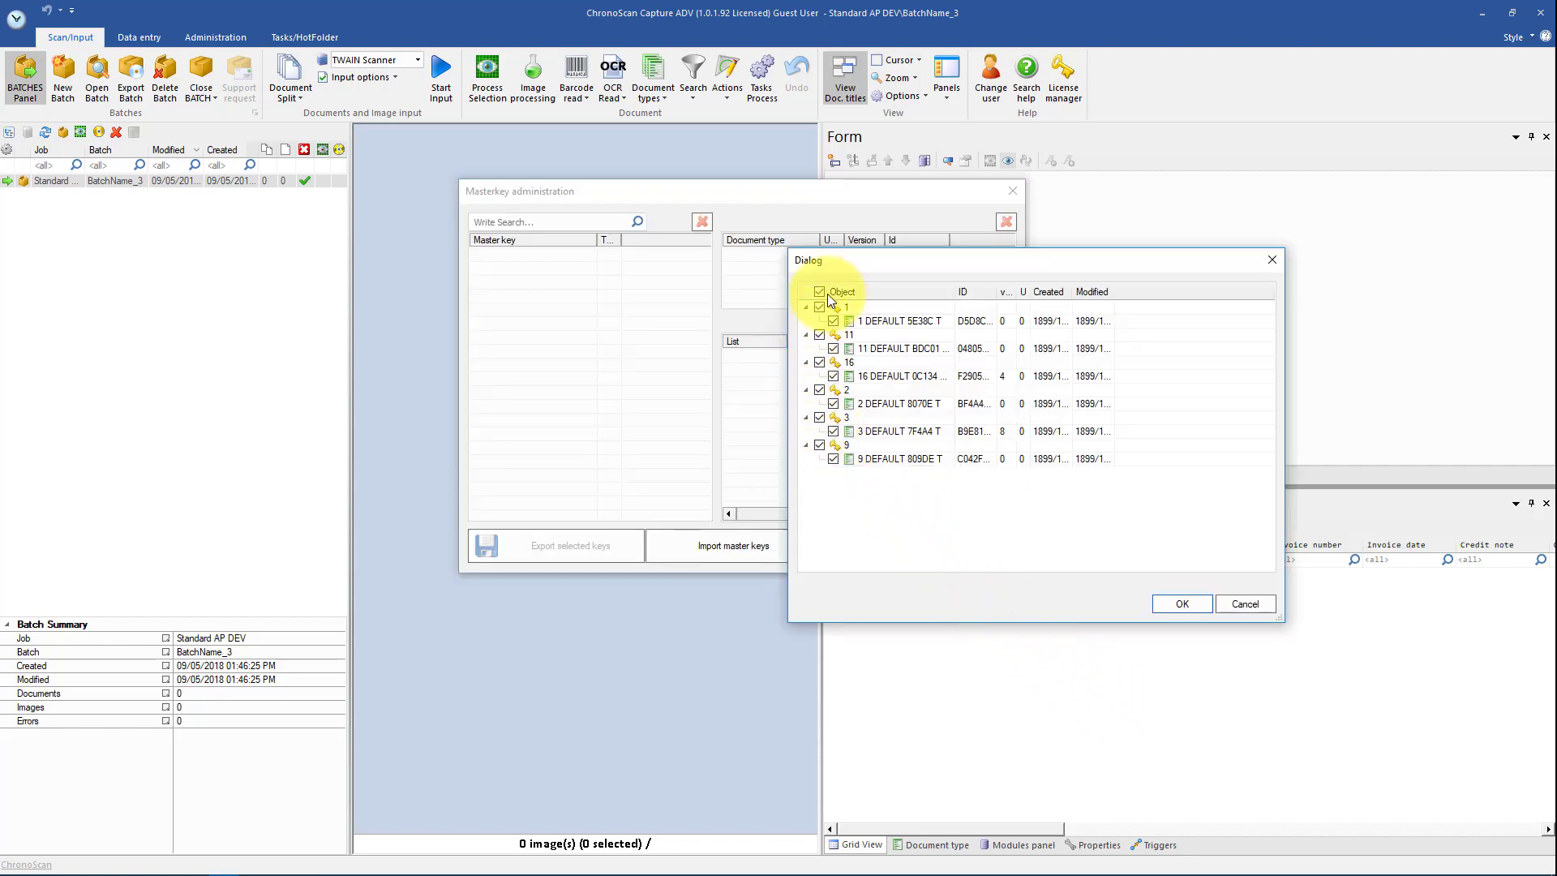
Review key groups 9, 3 and 2 in the import list, keep all six checked and confirm the import
click(823, 446)
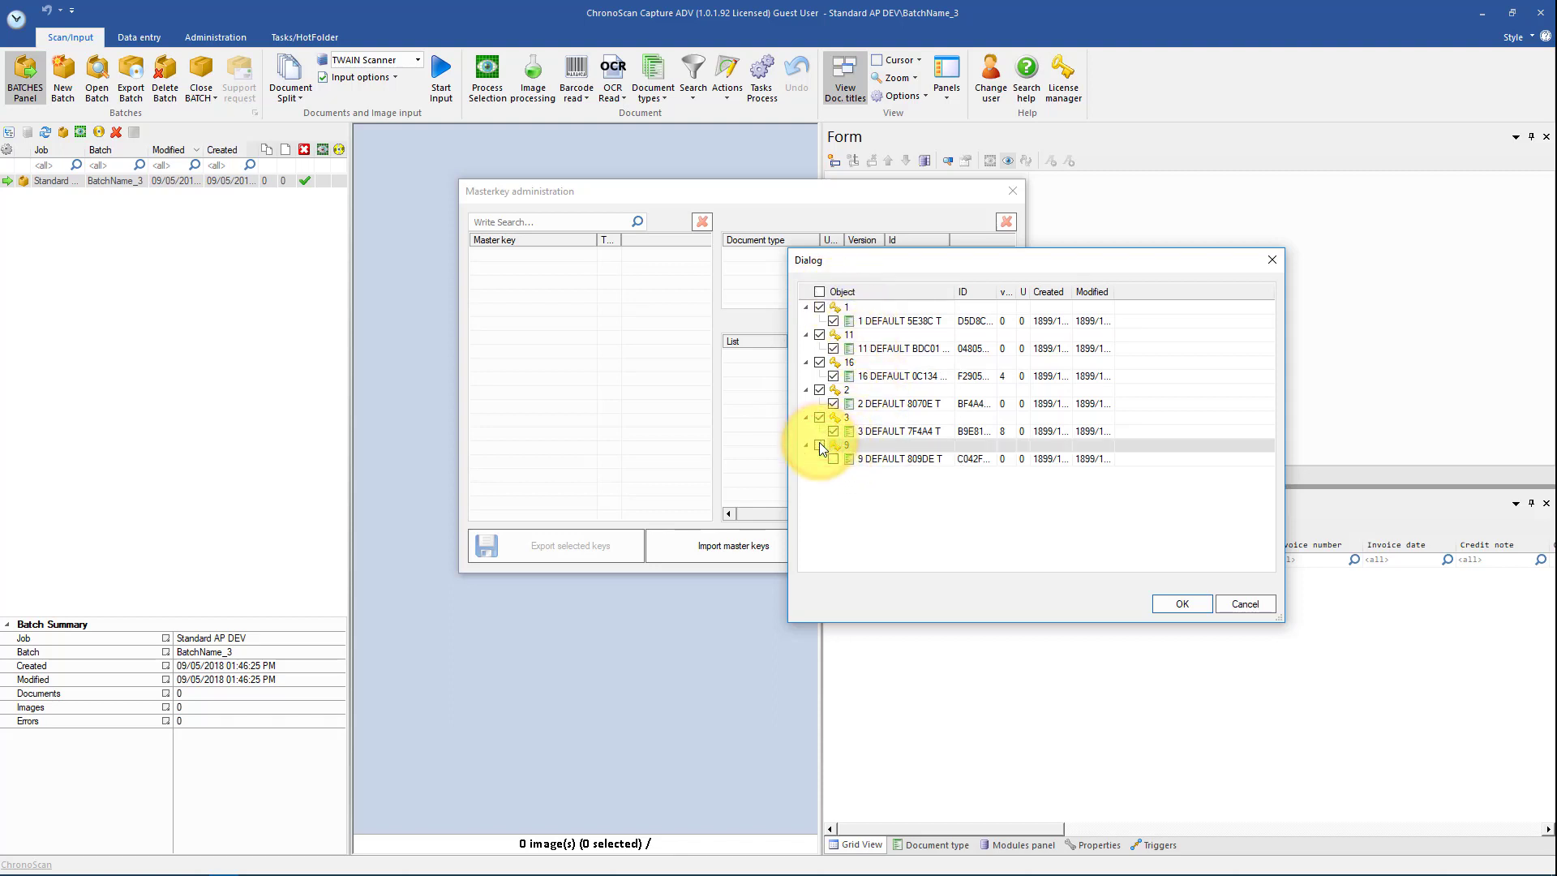
click(817, 418)
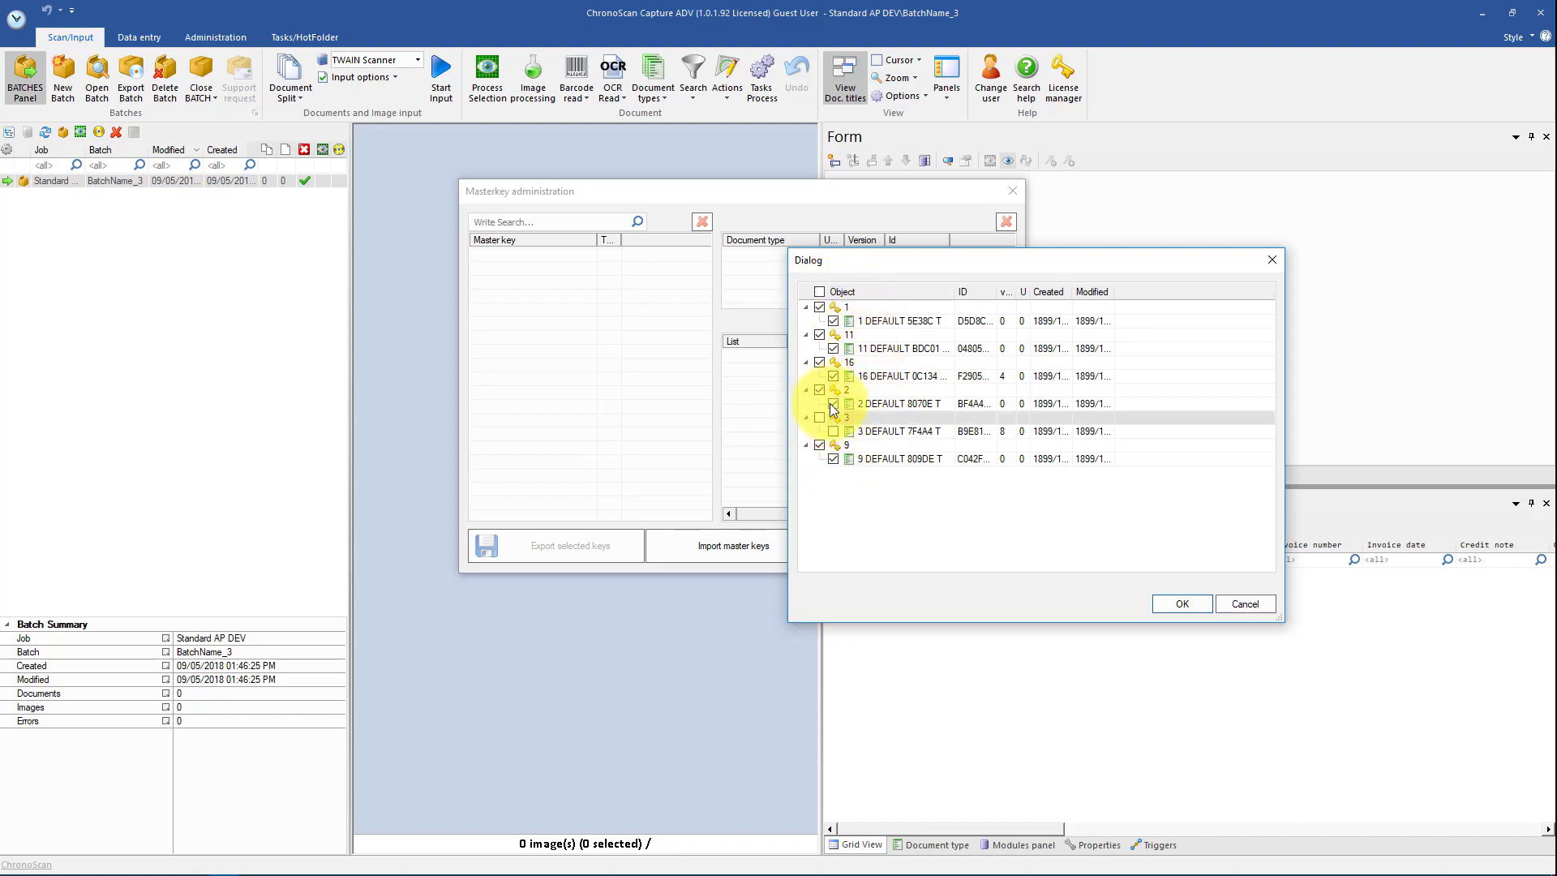
click(823, 403)
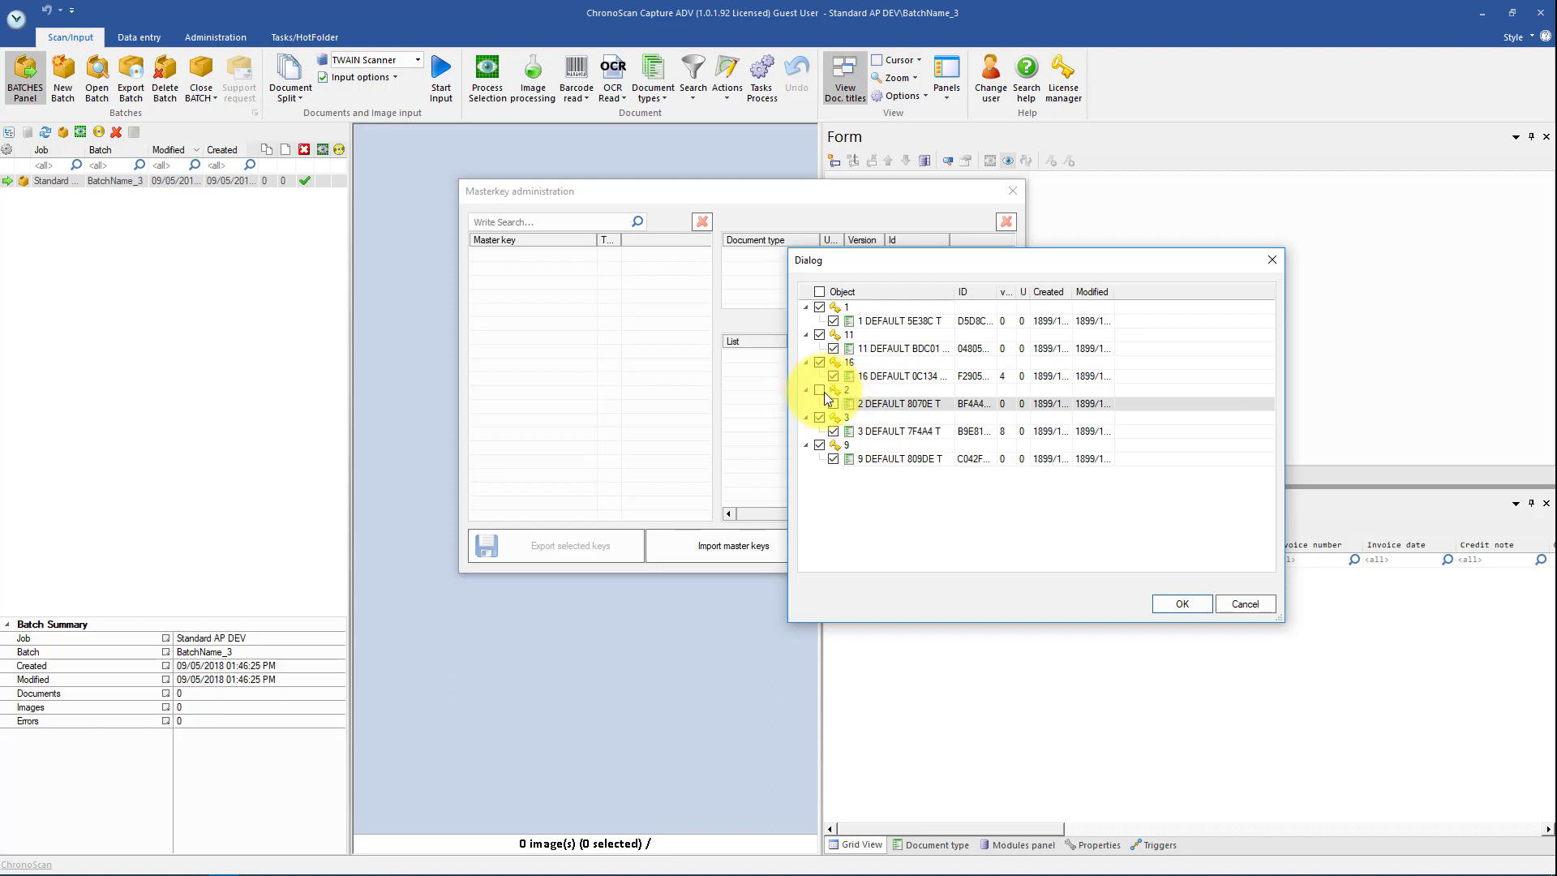
click(824, 391)
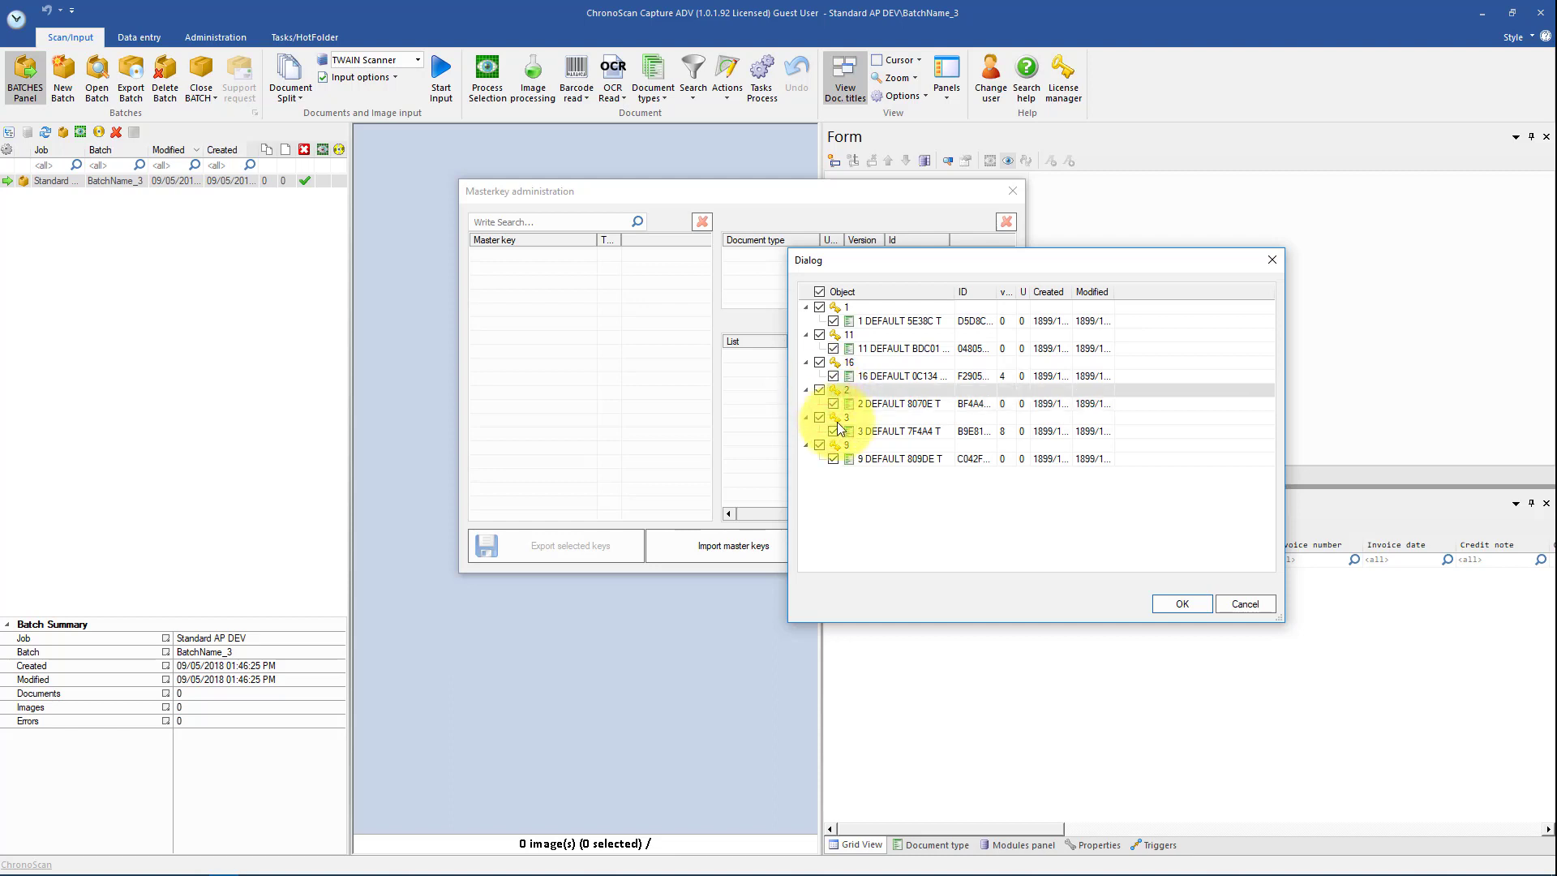
click(1170, 605)
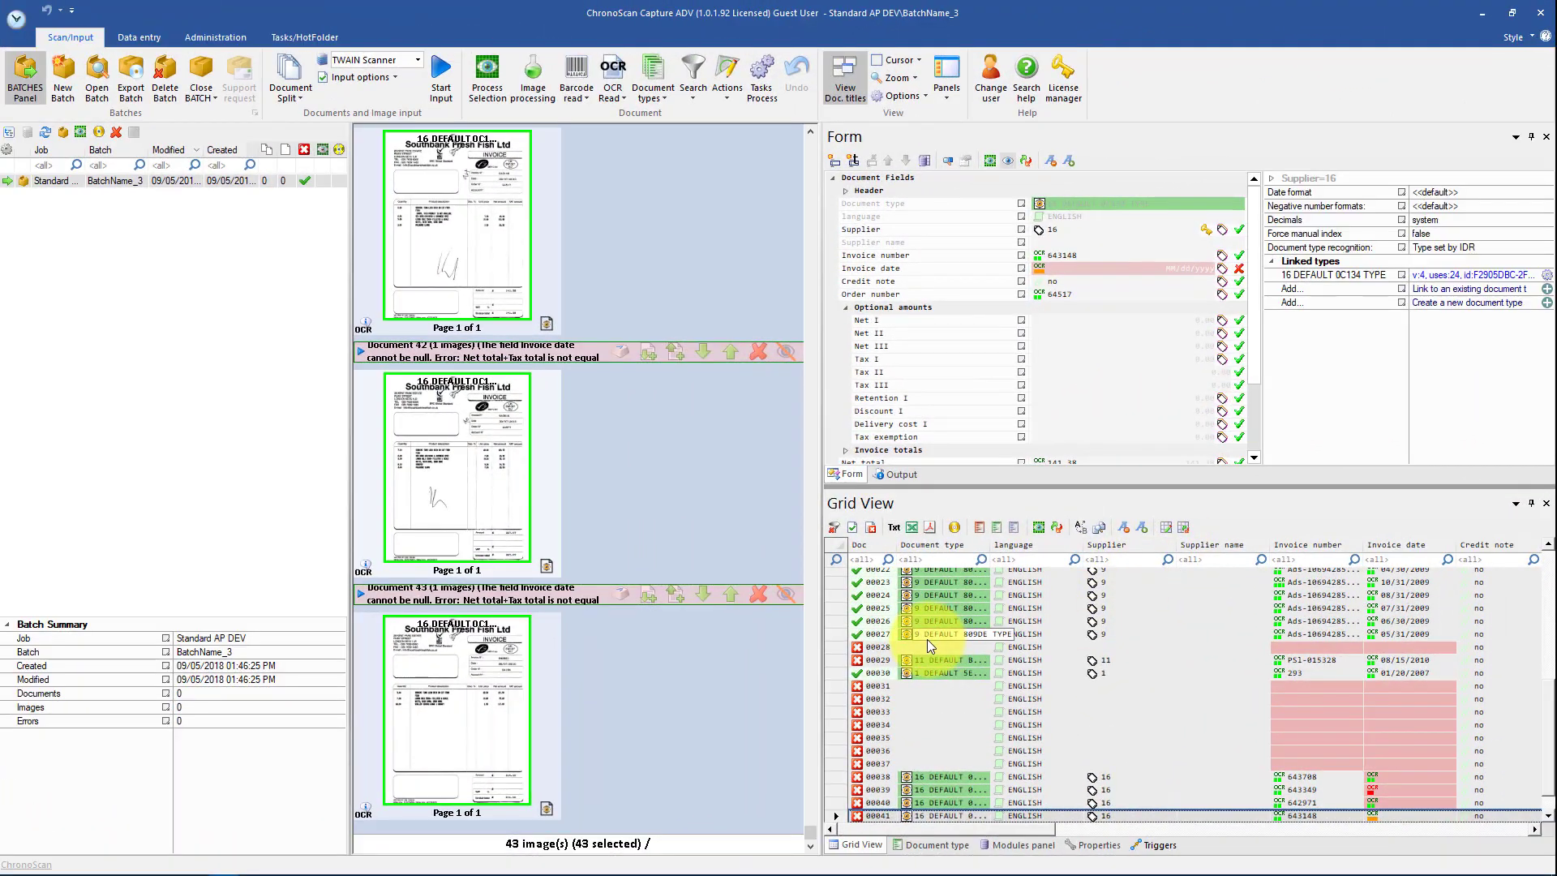
scroll(927, 639, up, 7)
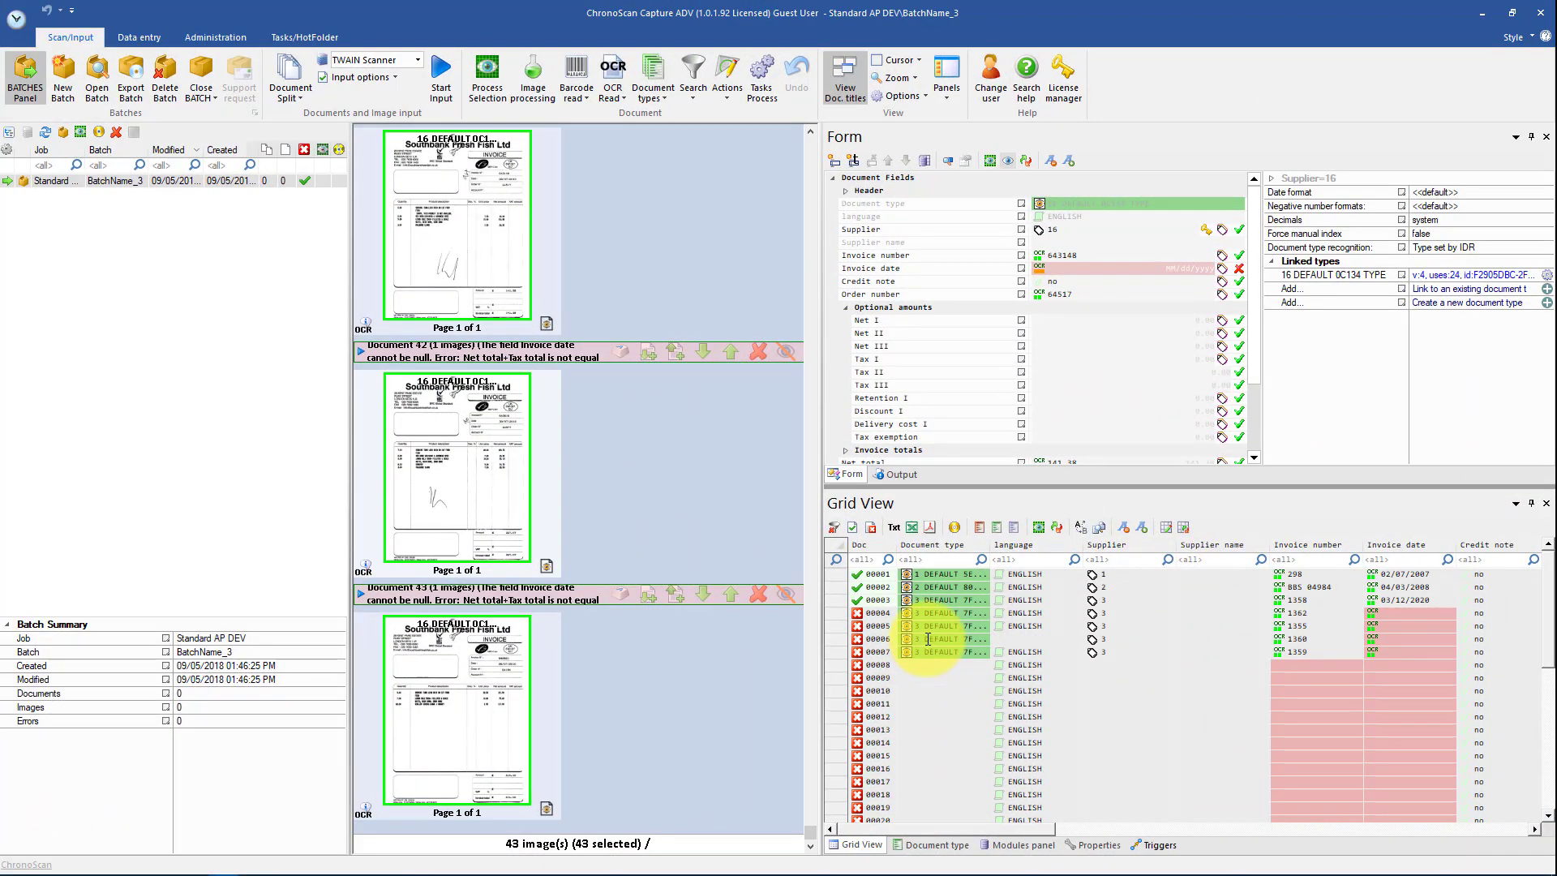
Check processed documents 00001, 00021 and 00040 for their detected types and extracted fields
click(918, 572)
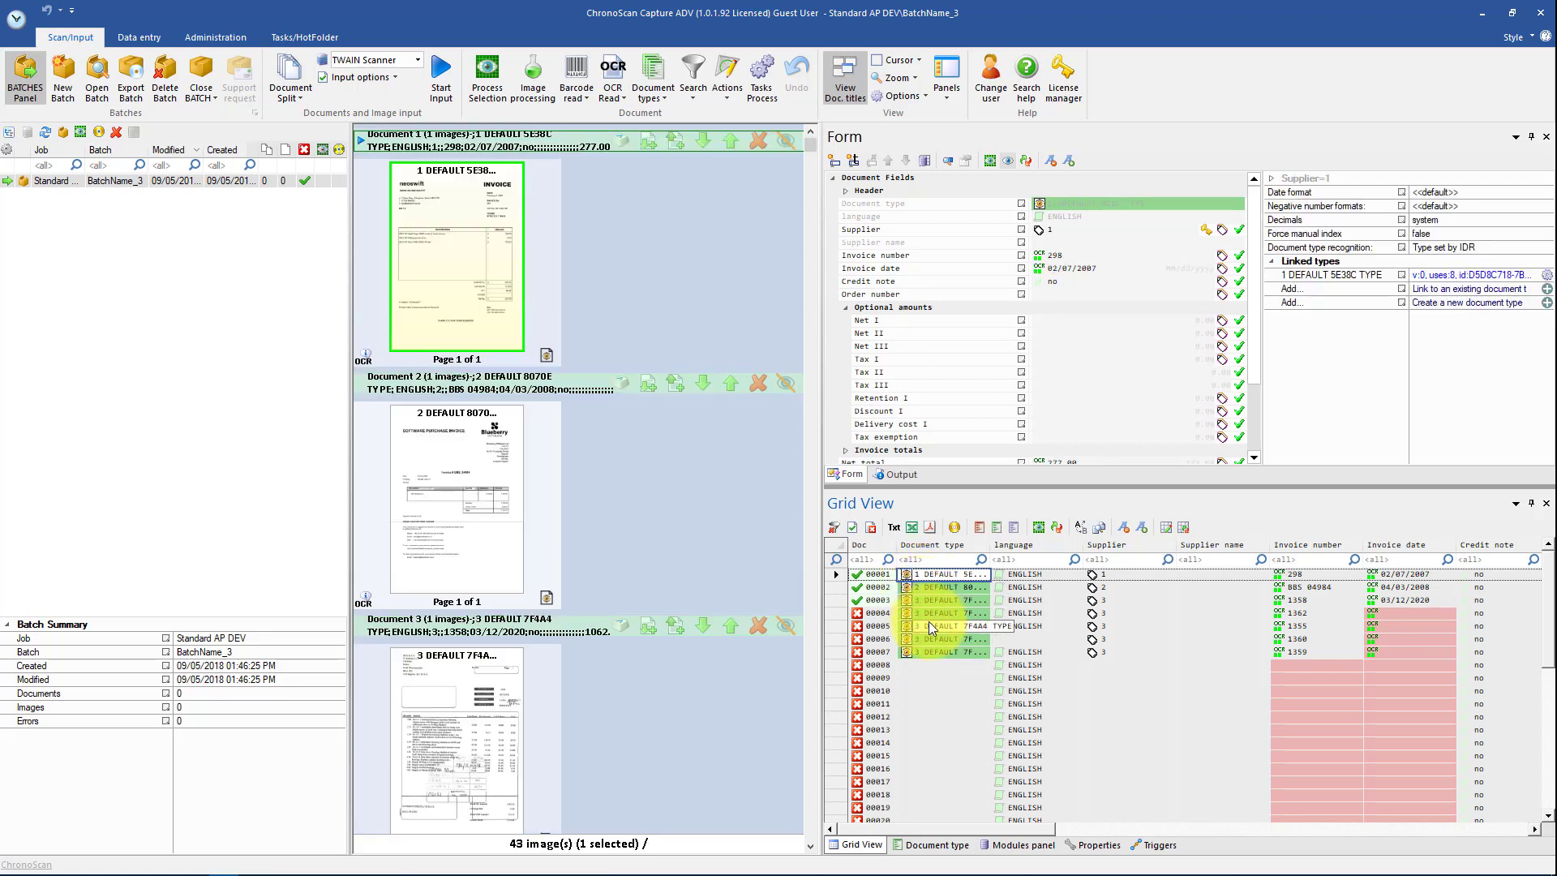
scroll(930, 625, down, 5)
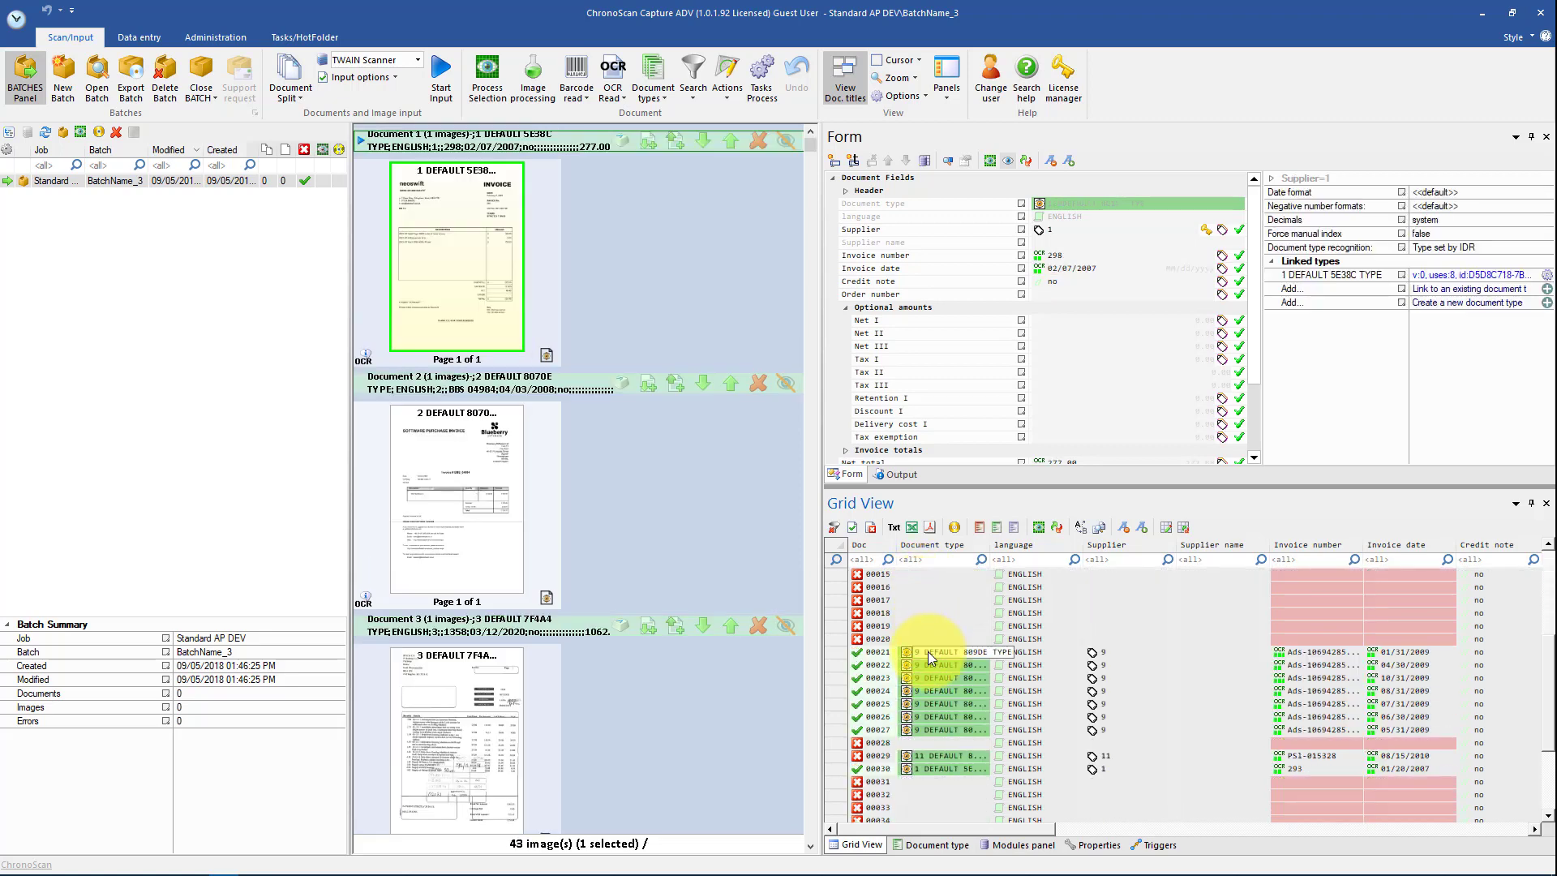
click(927, 651)
scroll(931, 645, down, 3)
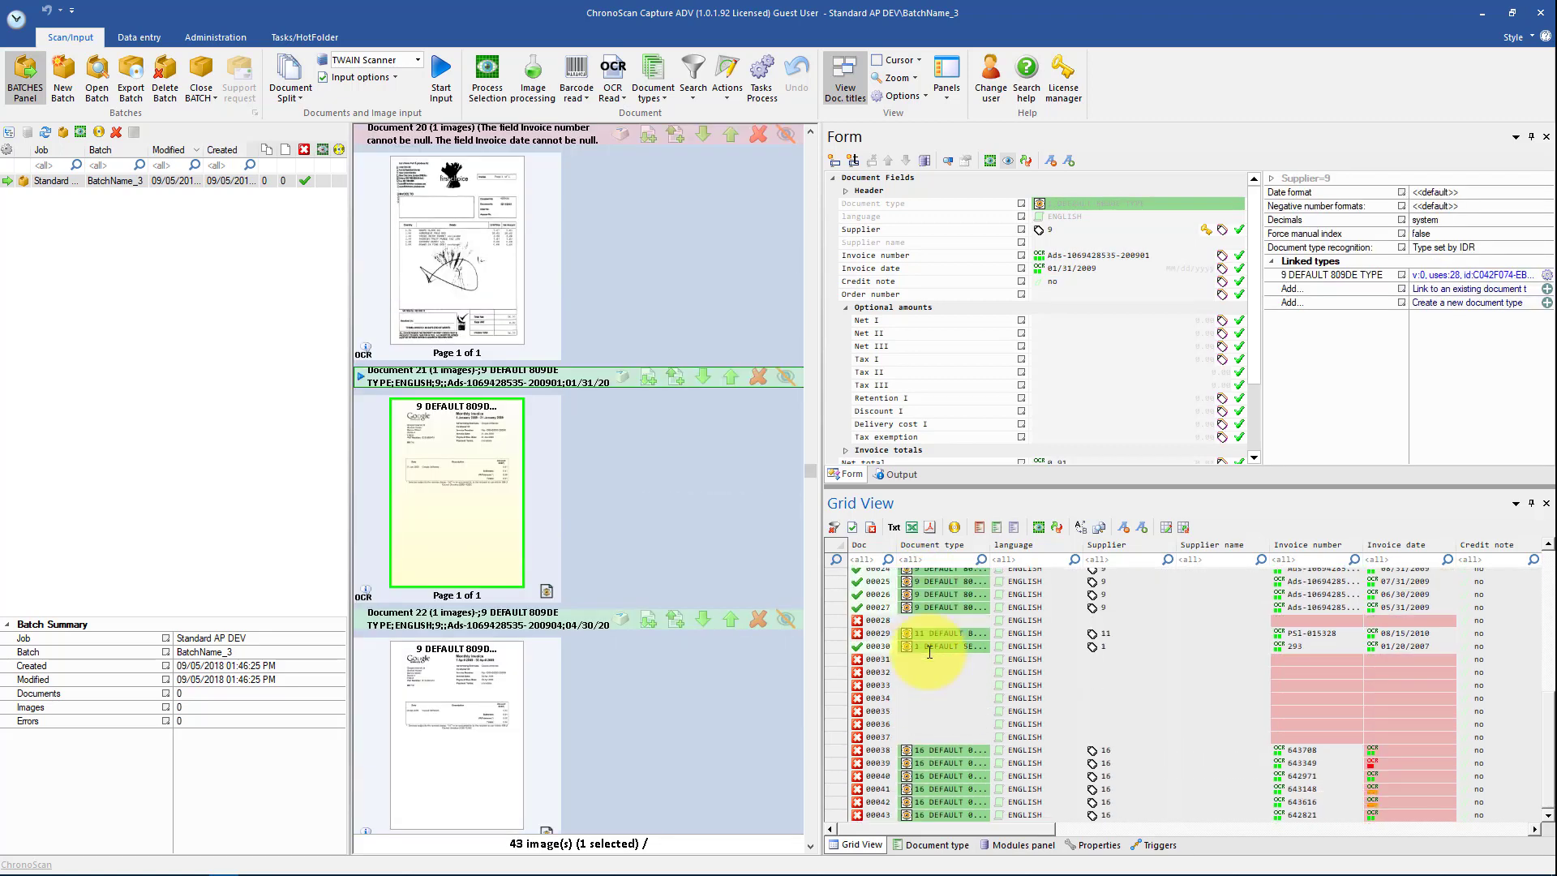
click(937, 757)
click(934, 775)
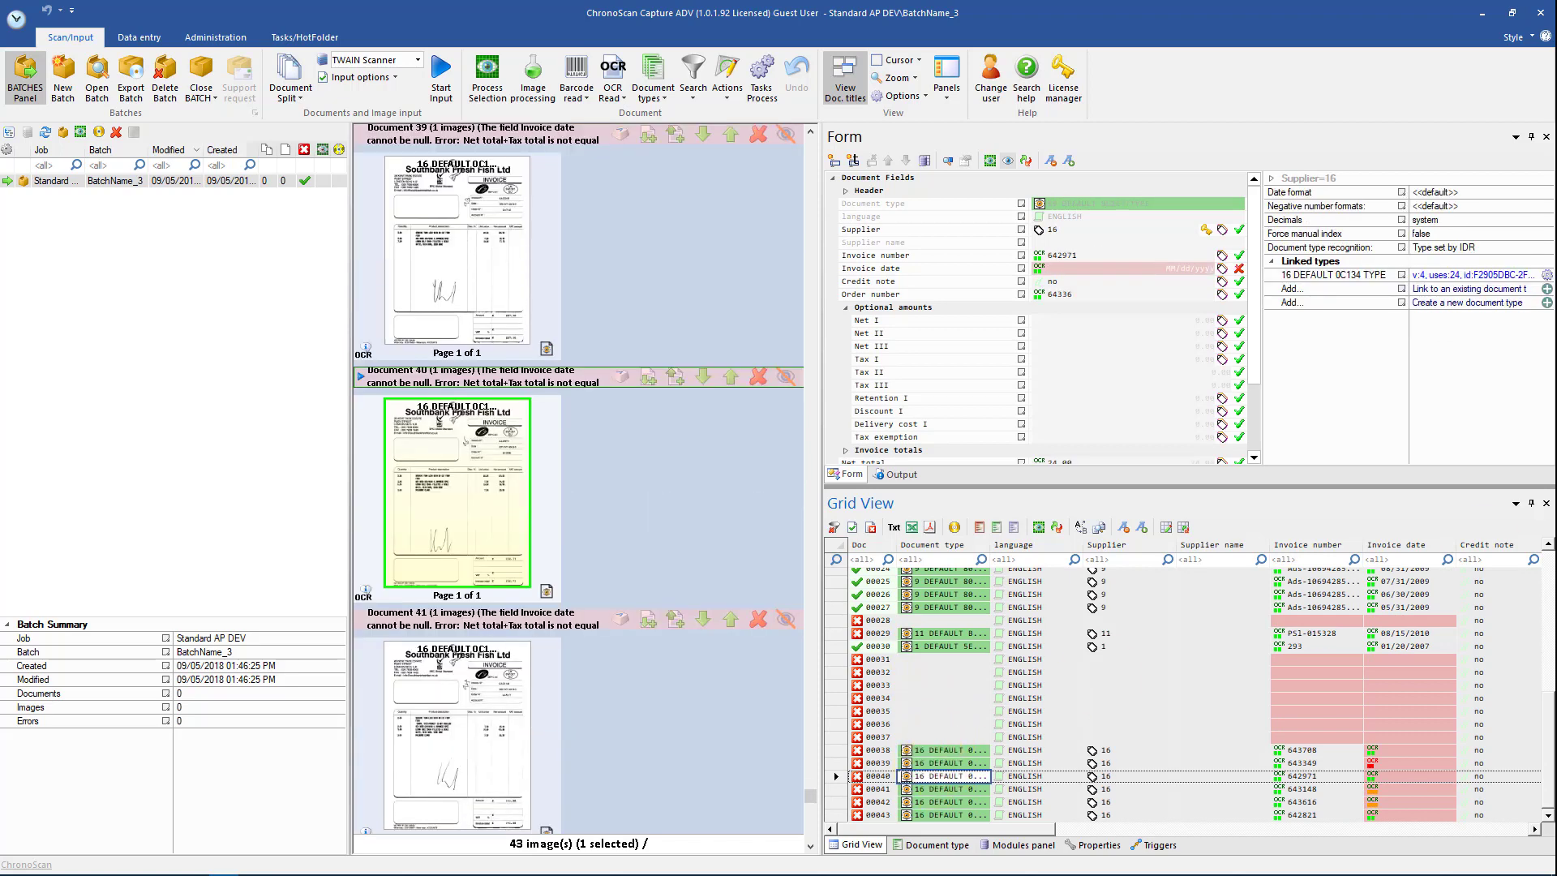